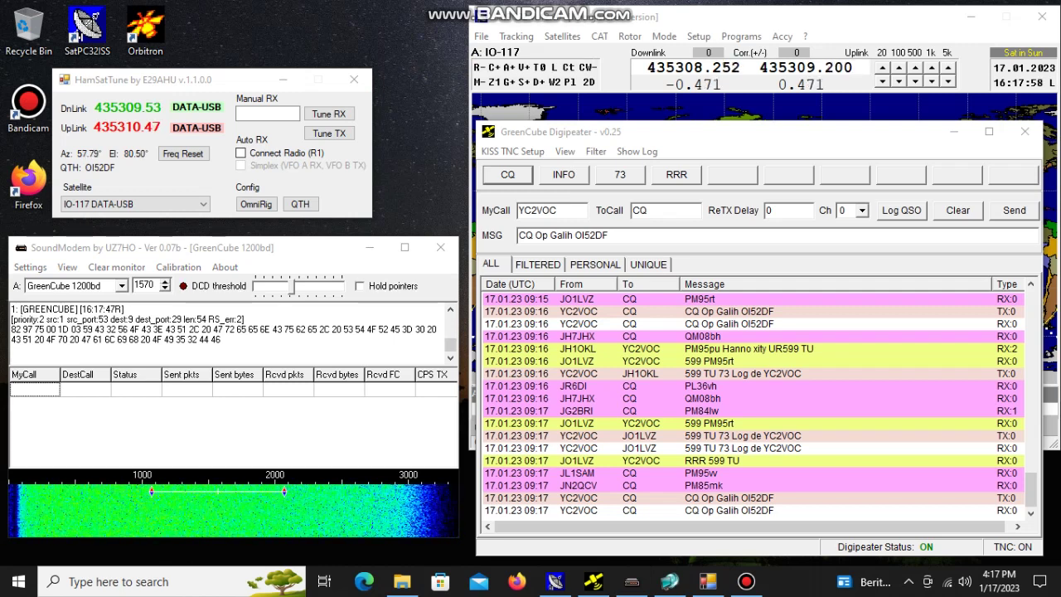
Transmit the preset CQ call through the GreenCube digipeater on IO-117
click(555, 581)
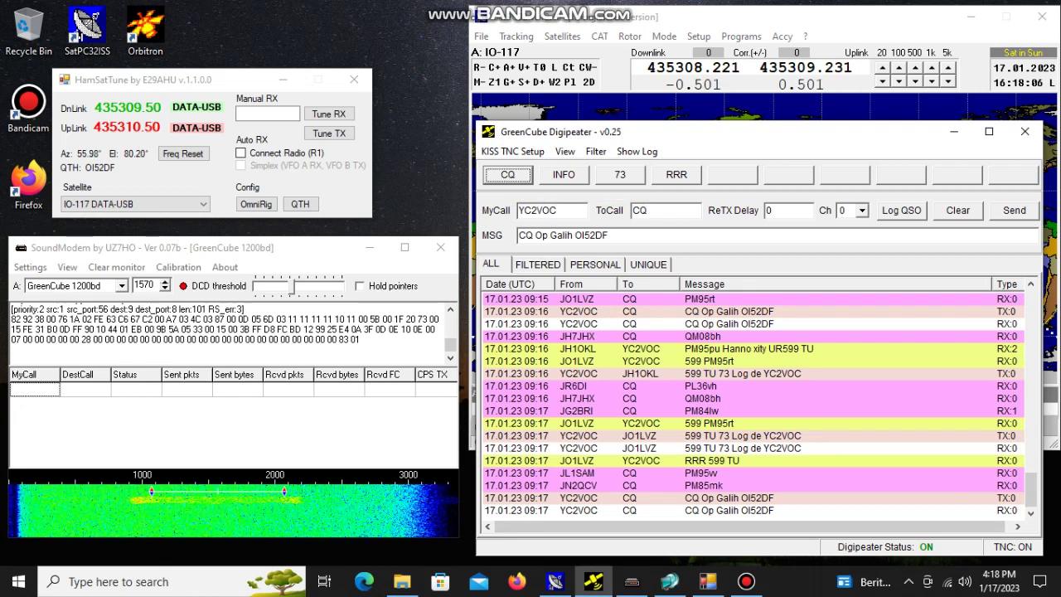
click(631, 581)
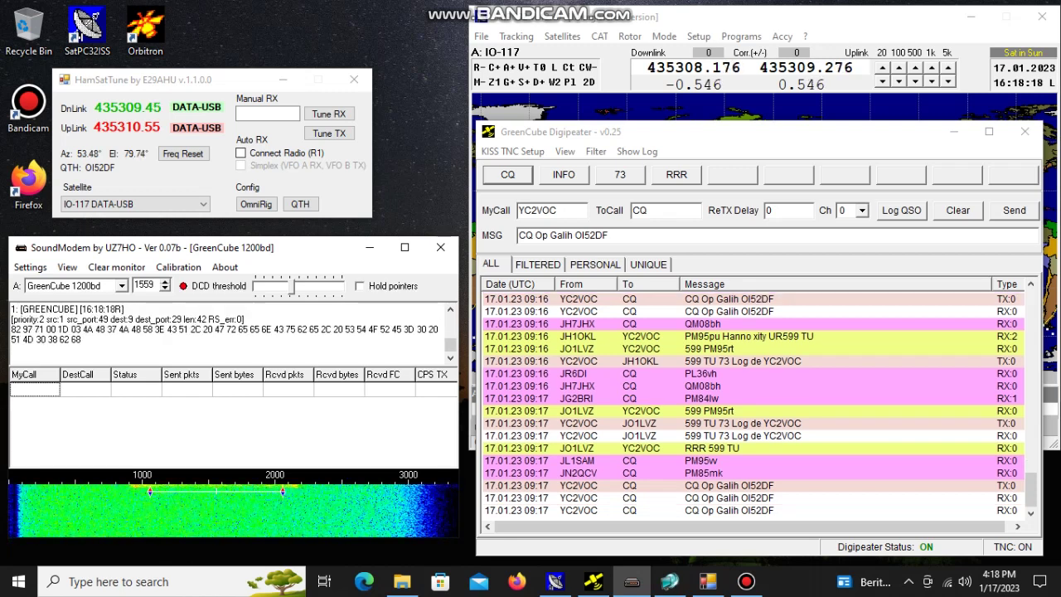
click(508, 174)
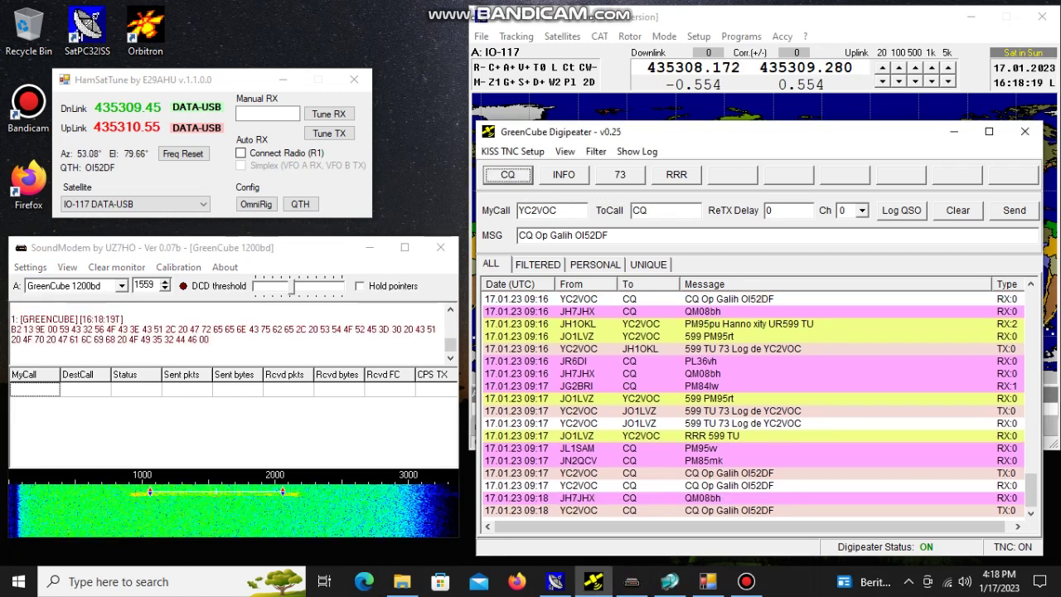
right_click(389, 38)
click(429, 83)
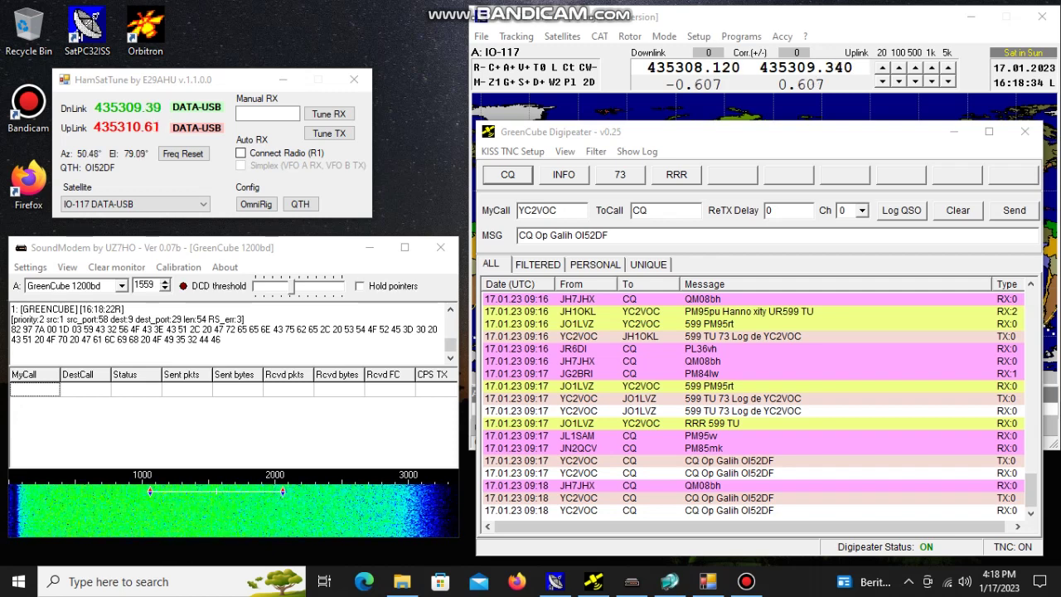
key(alt+Tab)
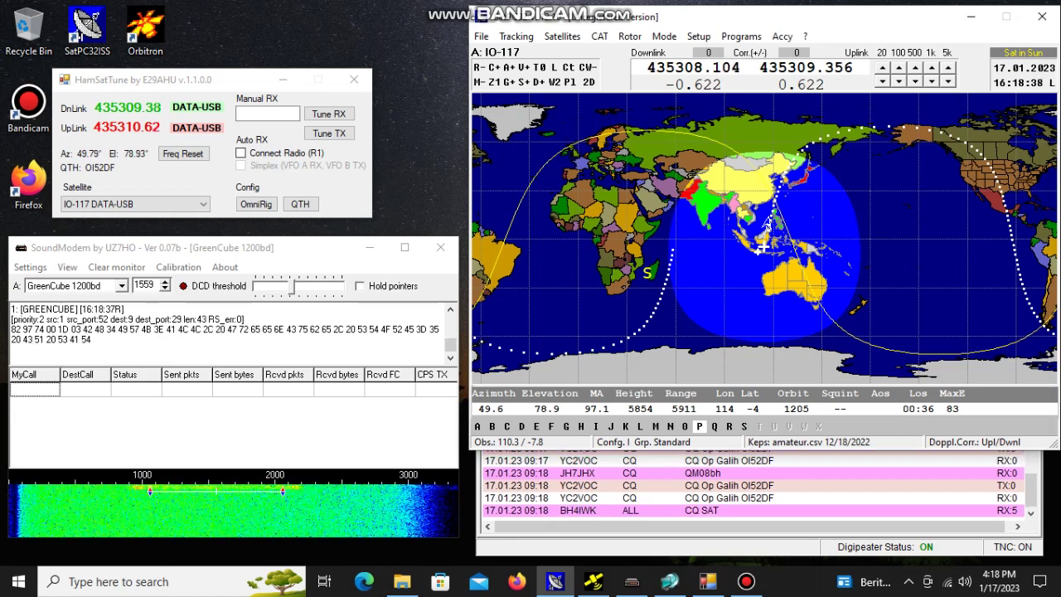
key(alt+Tab)
double_click(630, 510)
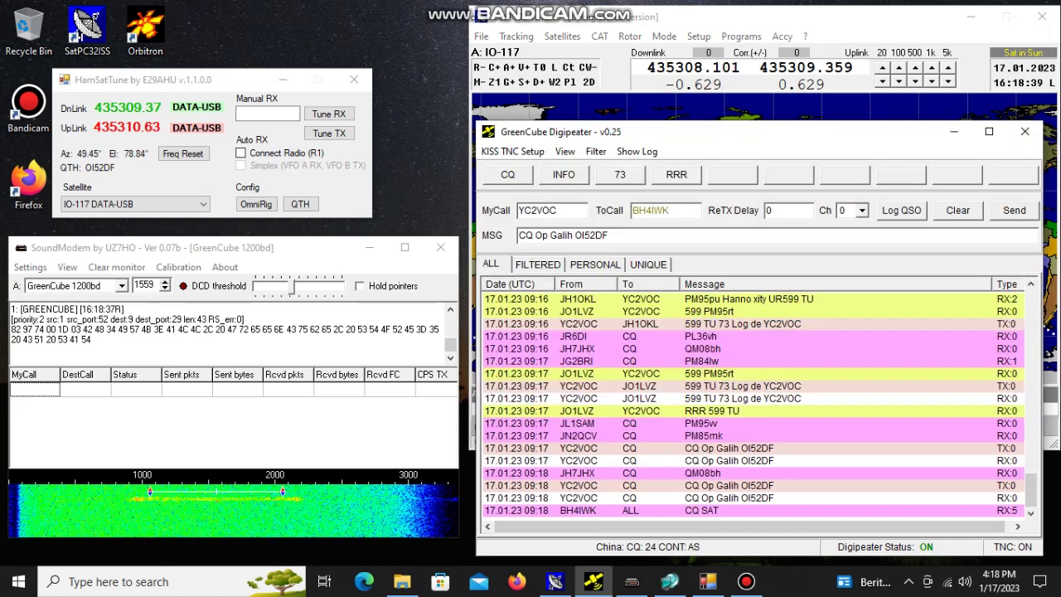
click(620, 174)
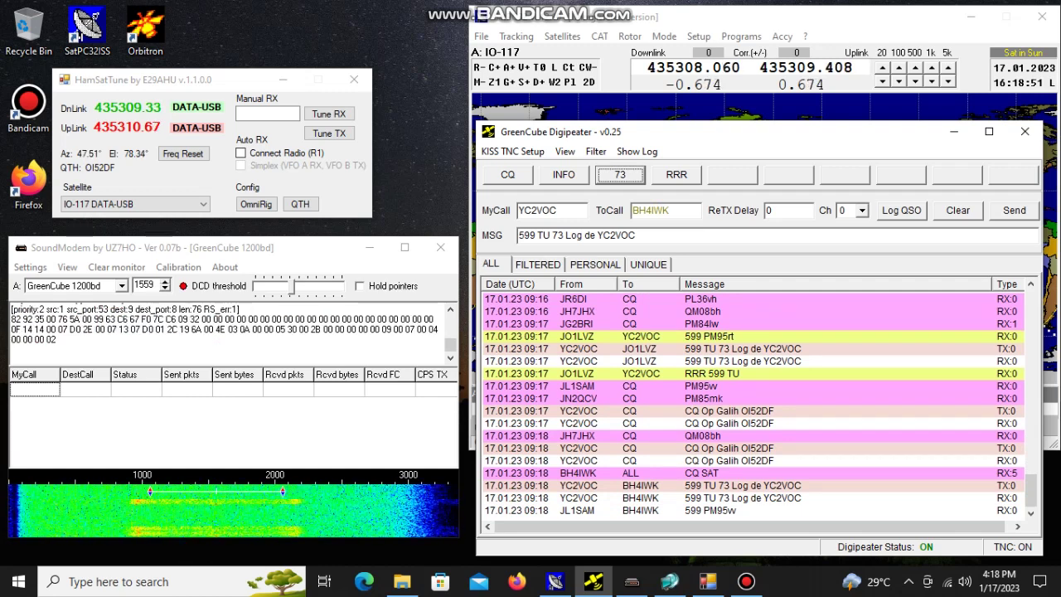
right_click(404, 28)
click(413, 75)
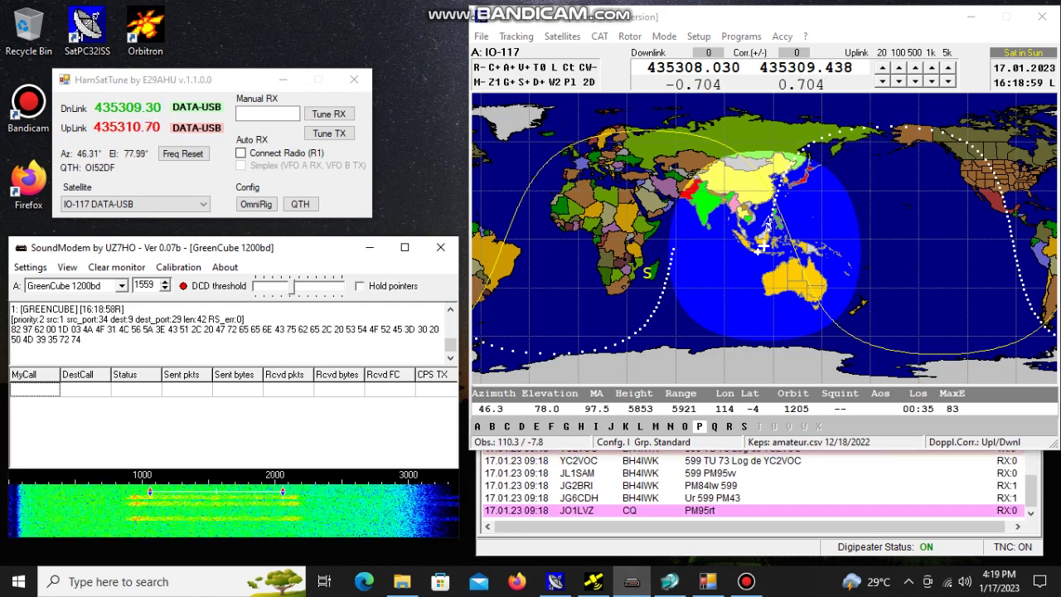
key(alt+Tab)
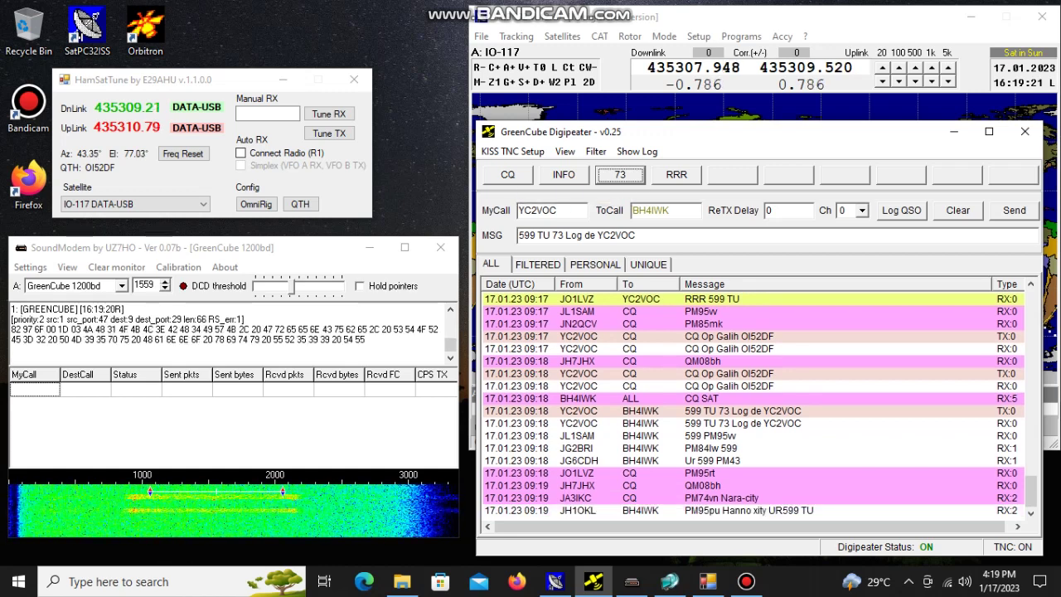
click(620, 174)
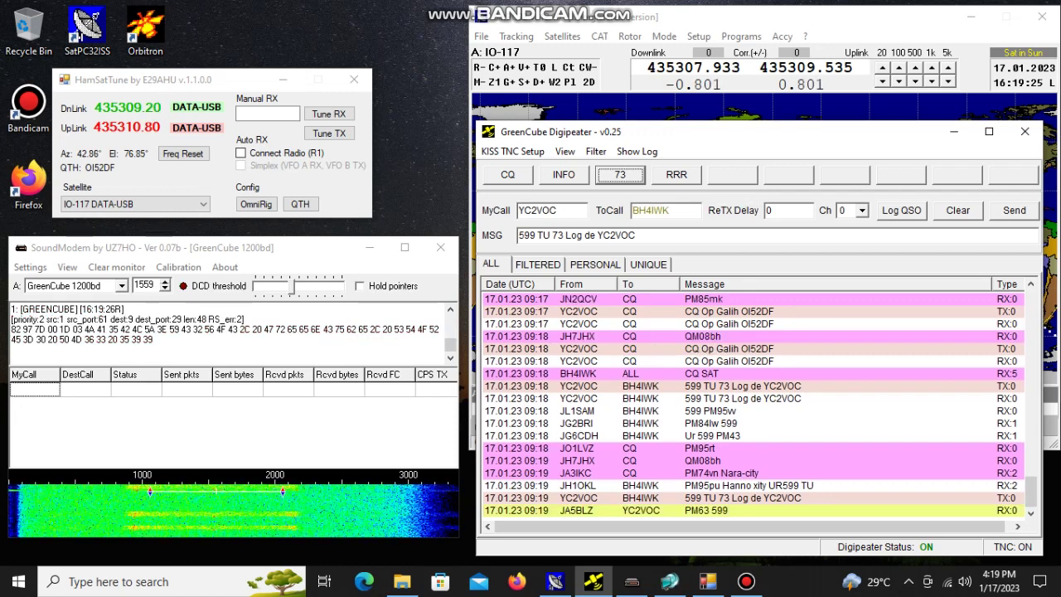
click(577, 510)
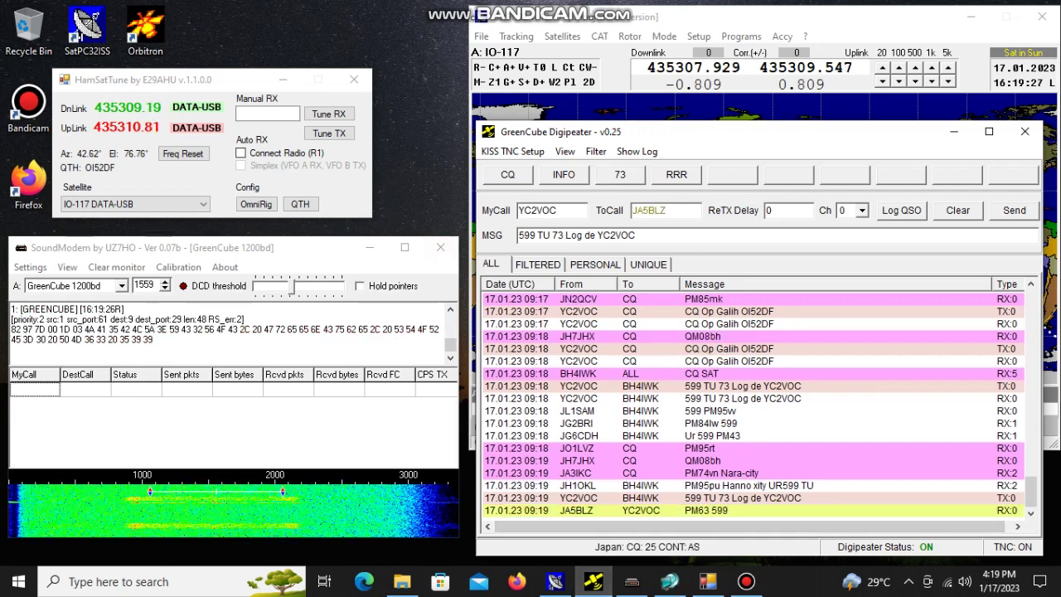
click(620, 174)
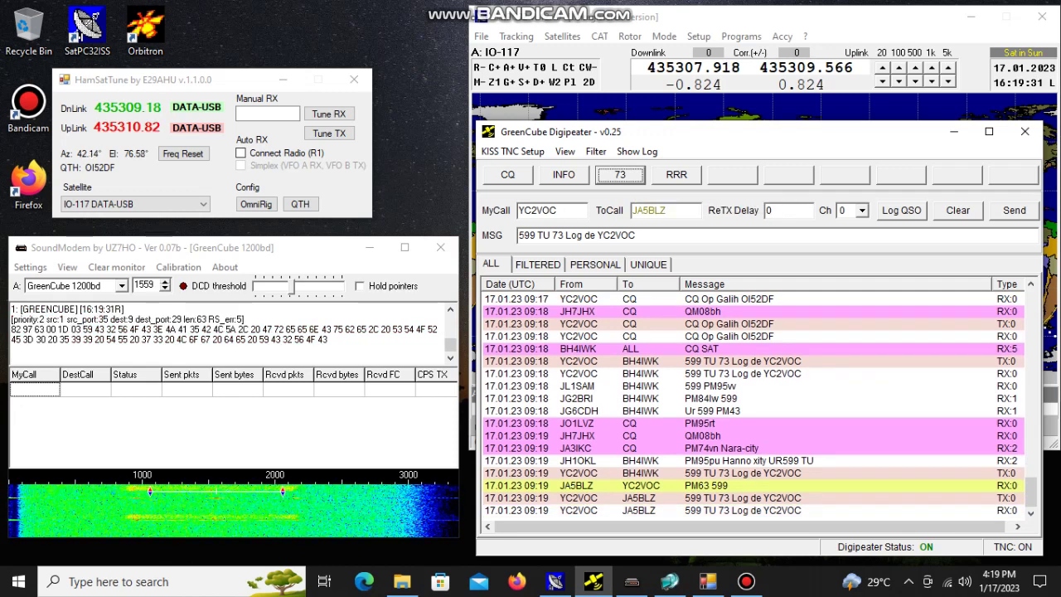
right_click(396, 26)
click(436, 70)
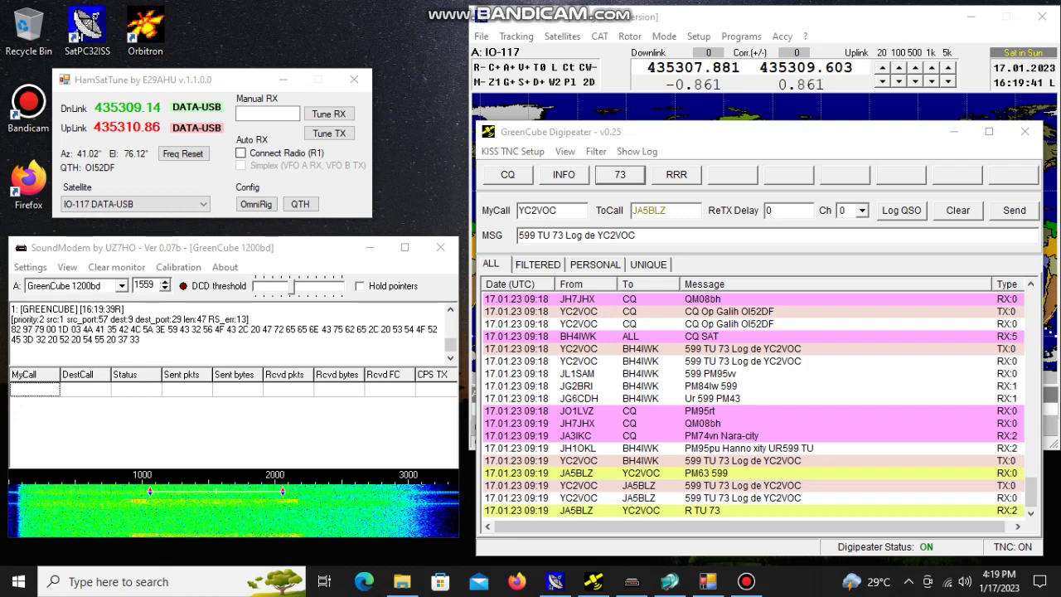
Transmit the preset CQ call three times, leaving time between calls for stations to answer
click(507, 174)
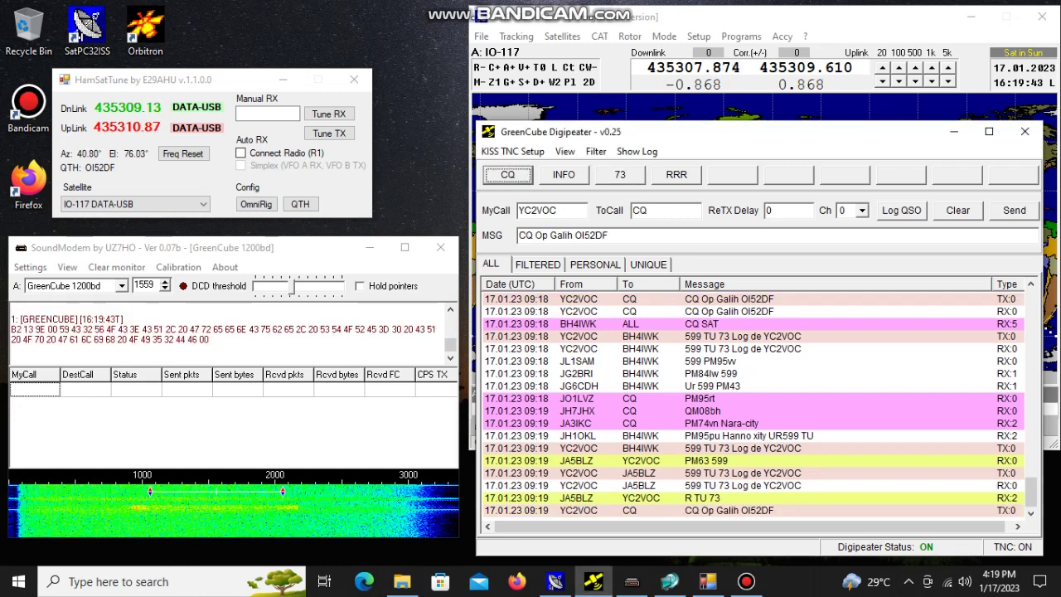
right_click(404, 68)
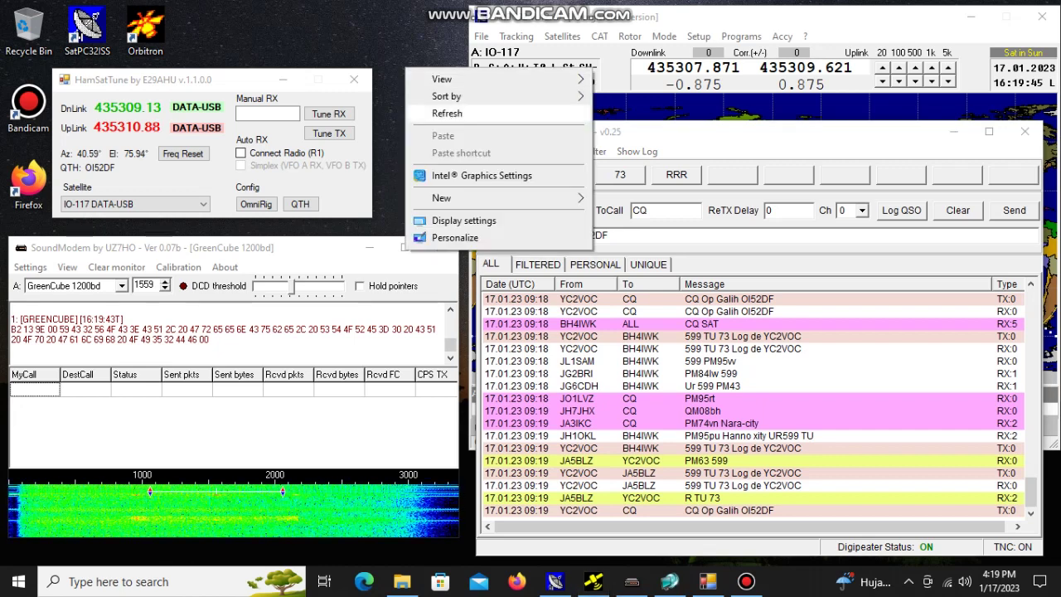
click(431, 112)
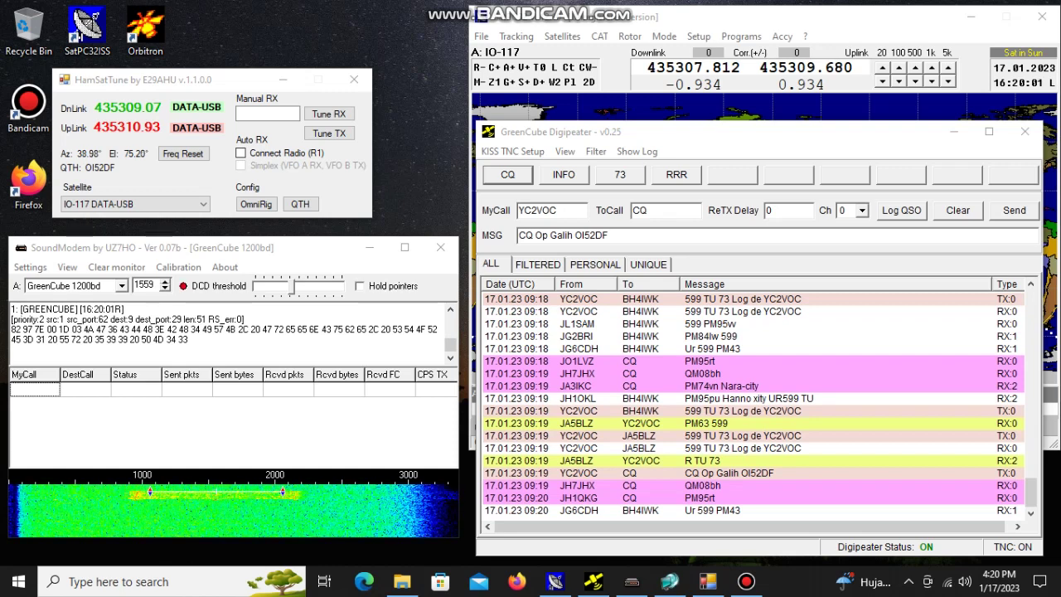
click(507, 174)
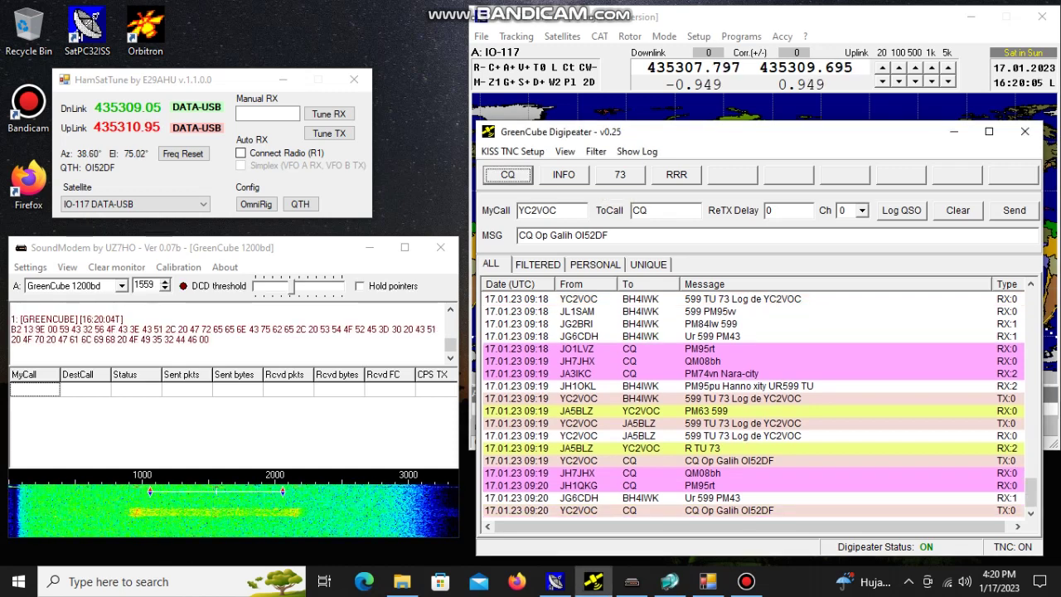
right_click(389, 43)
click(432, 89)
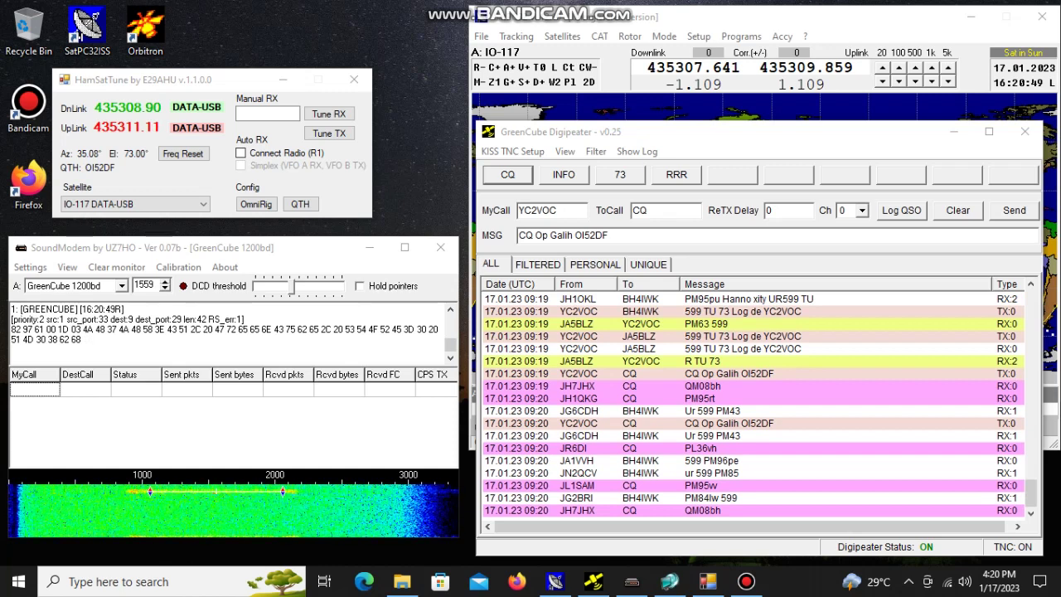
click(507, 174)
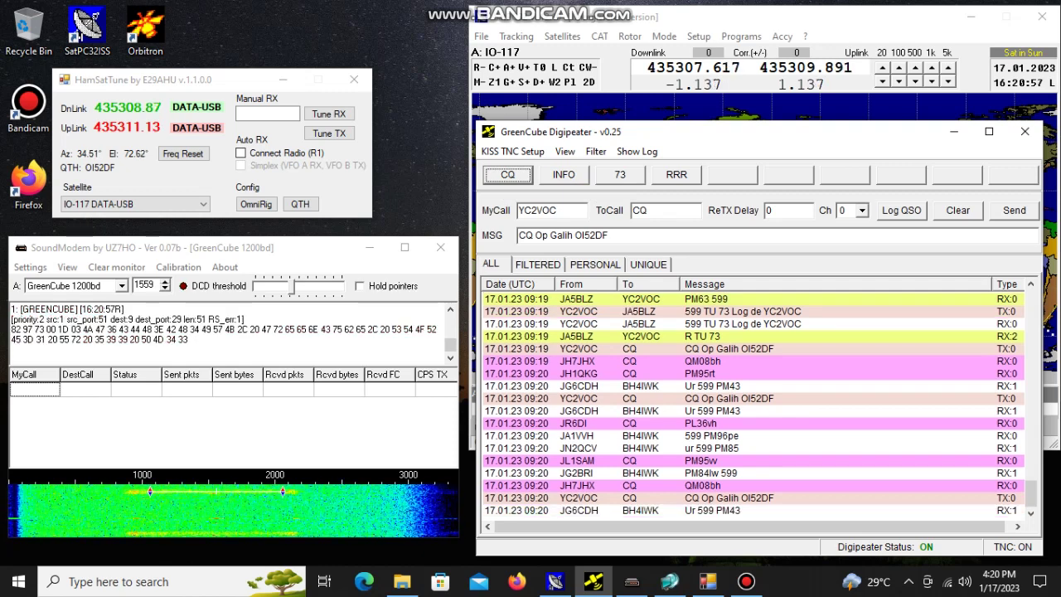
right_click(396, 27)
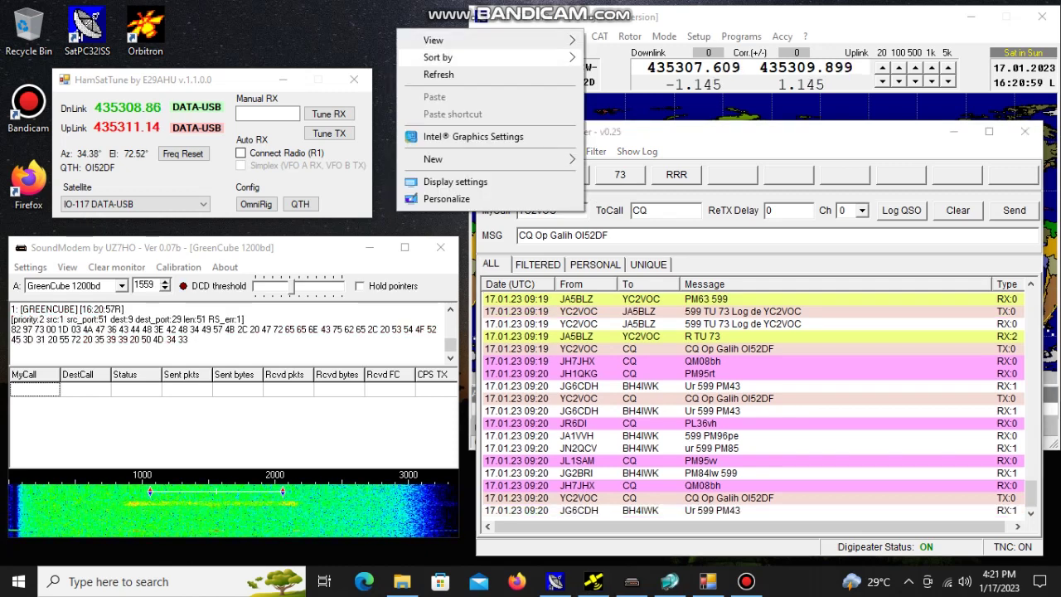
click(439, 74)
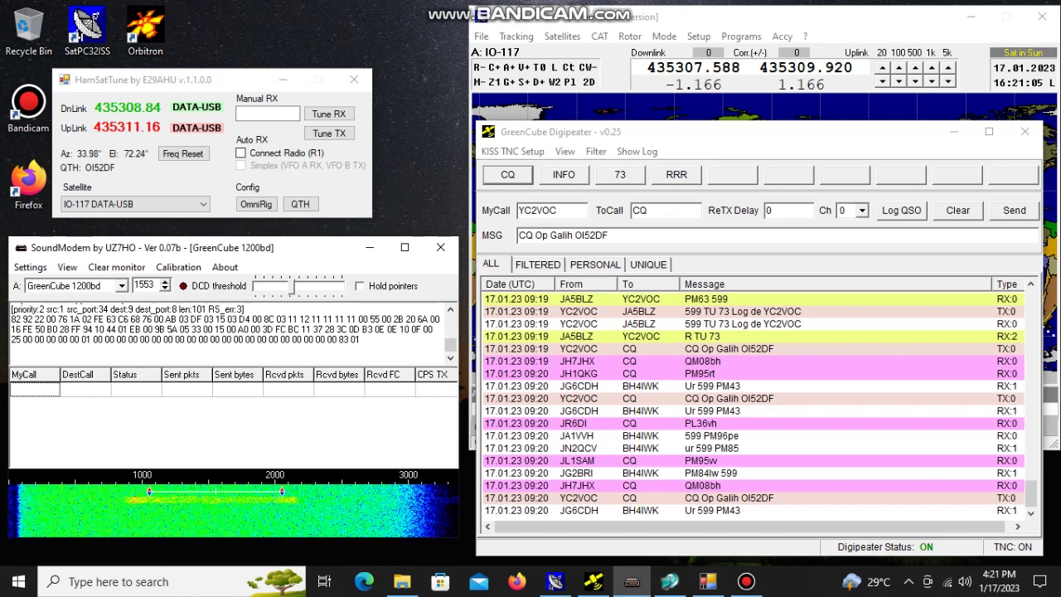
right_click(383, 13)
click(426, 58)
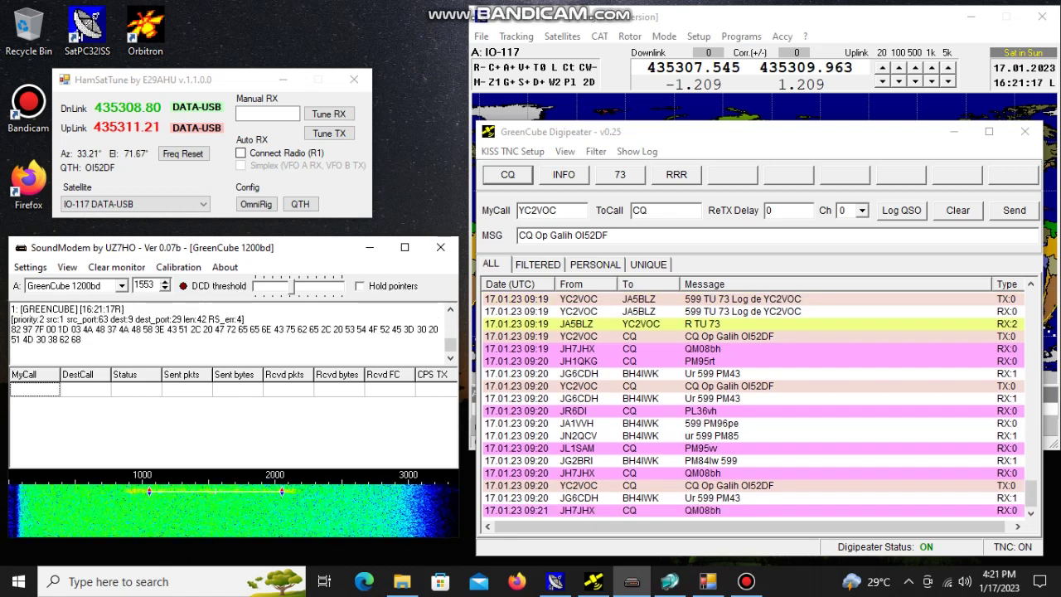
Send the CQ call again and check IO-117's coverage footprint on the SatPC32 tracking map
click(508, 174)
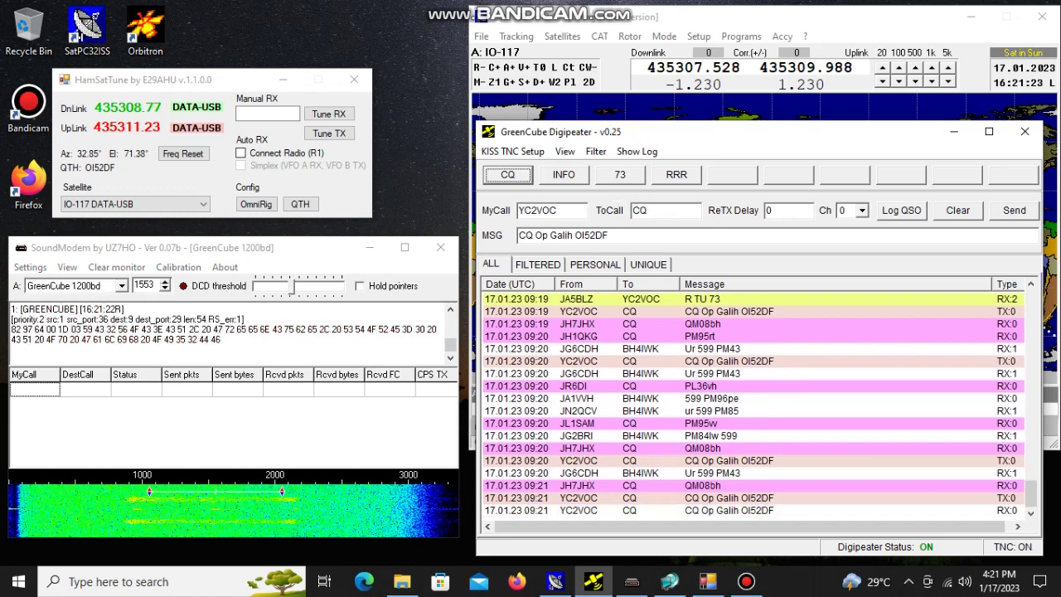
click(556, 581)
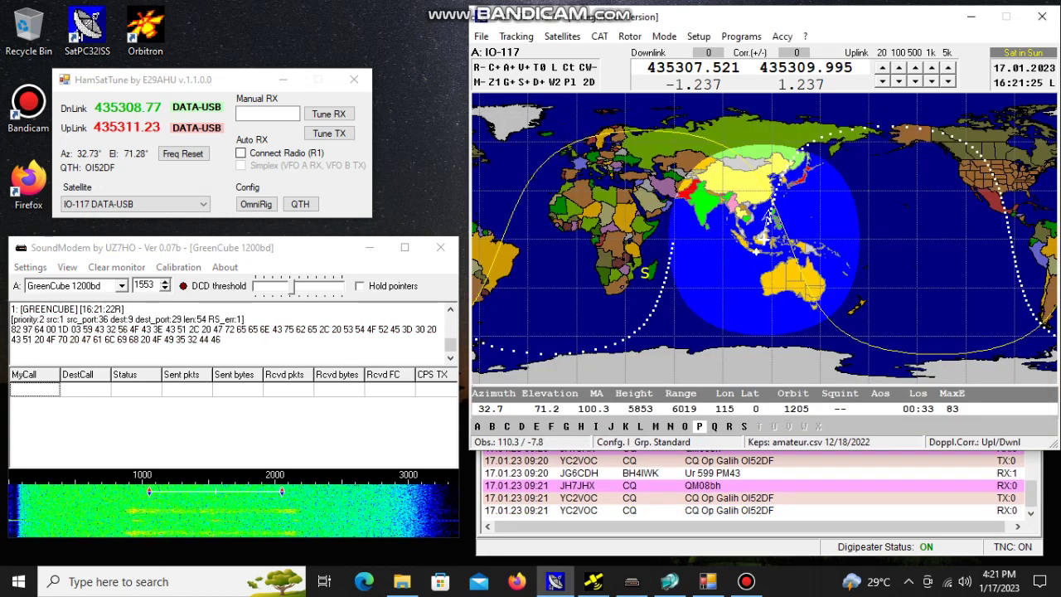
key(alt+Tab)
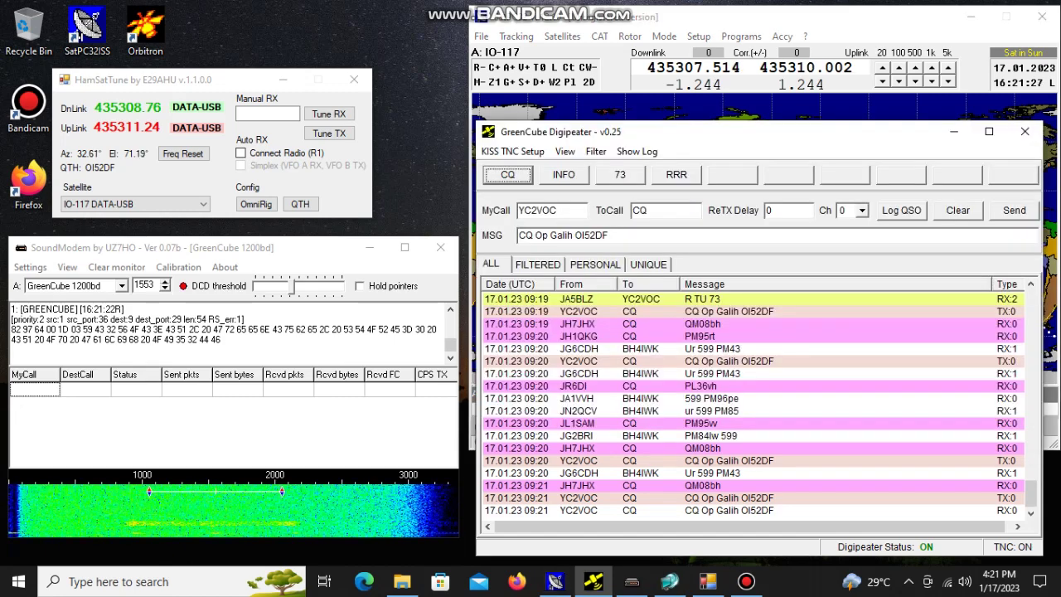
key(alt+Tab)
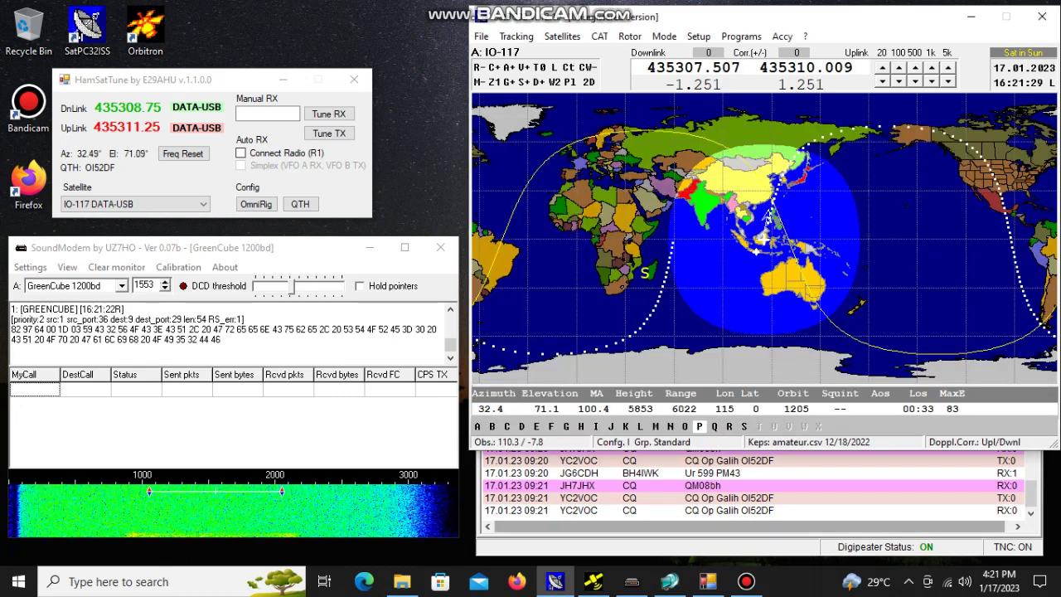
key(alt+Tab)
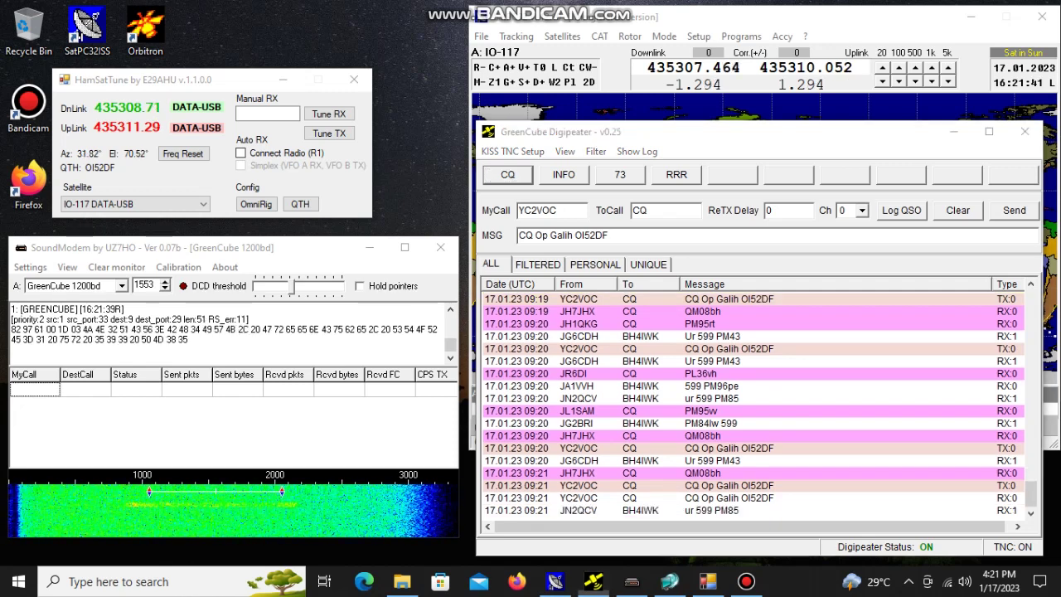
right_click(402, 14)
key(Escape)
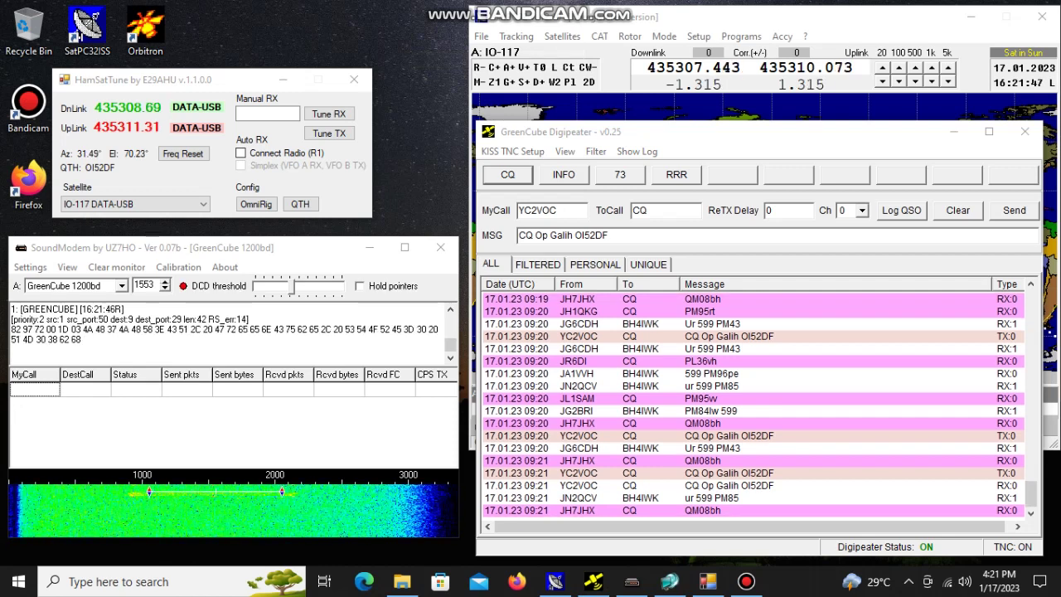
Repeat the preset CQ call once more and wait for incoming replies
click(507, 174)
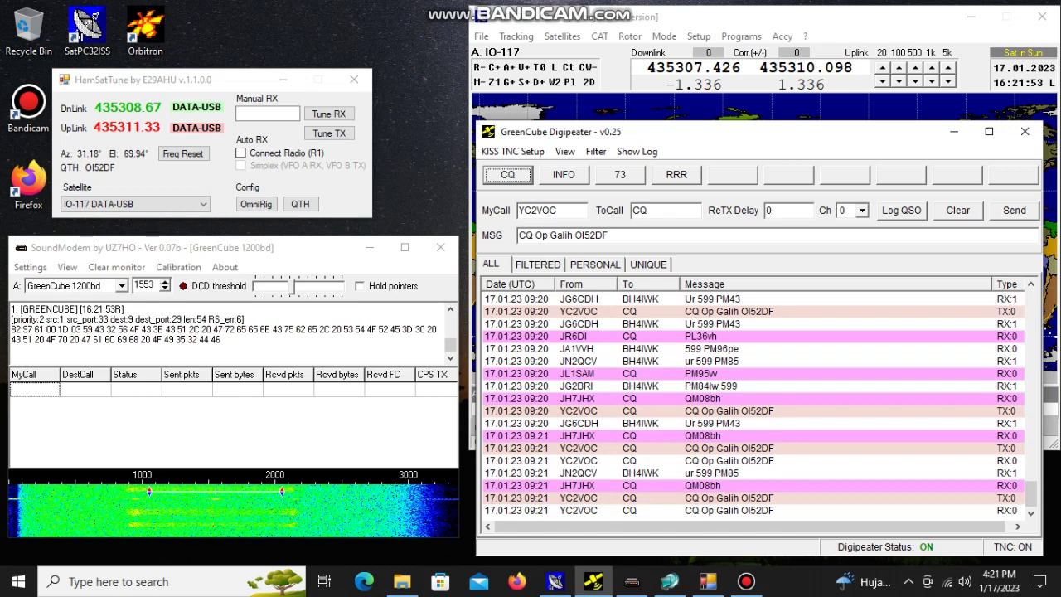
right_click(398, 22)
key(Escape)
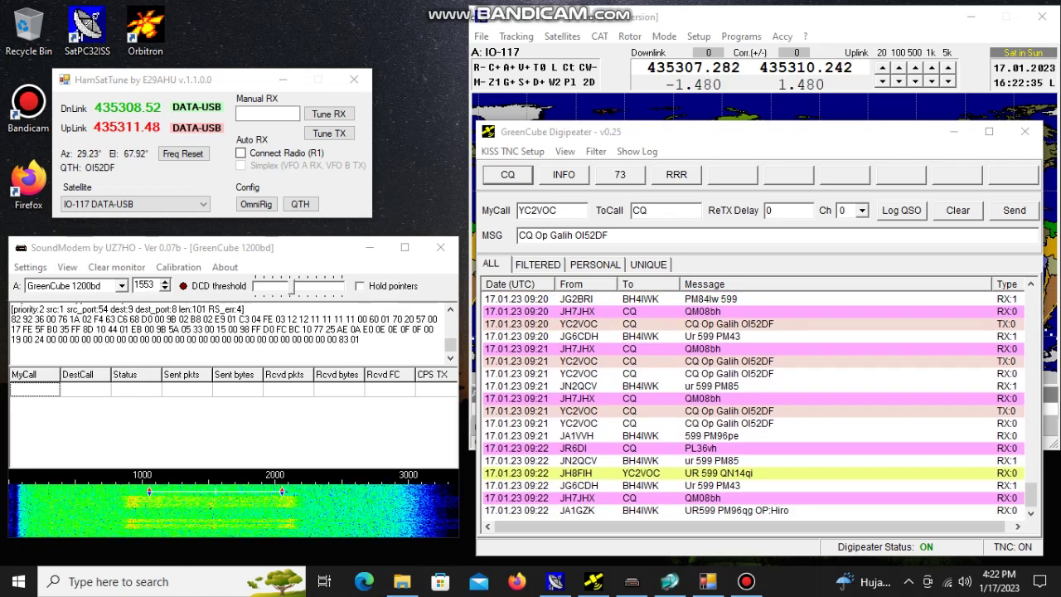
double_click(581, 472)
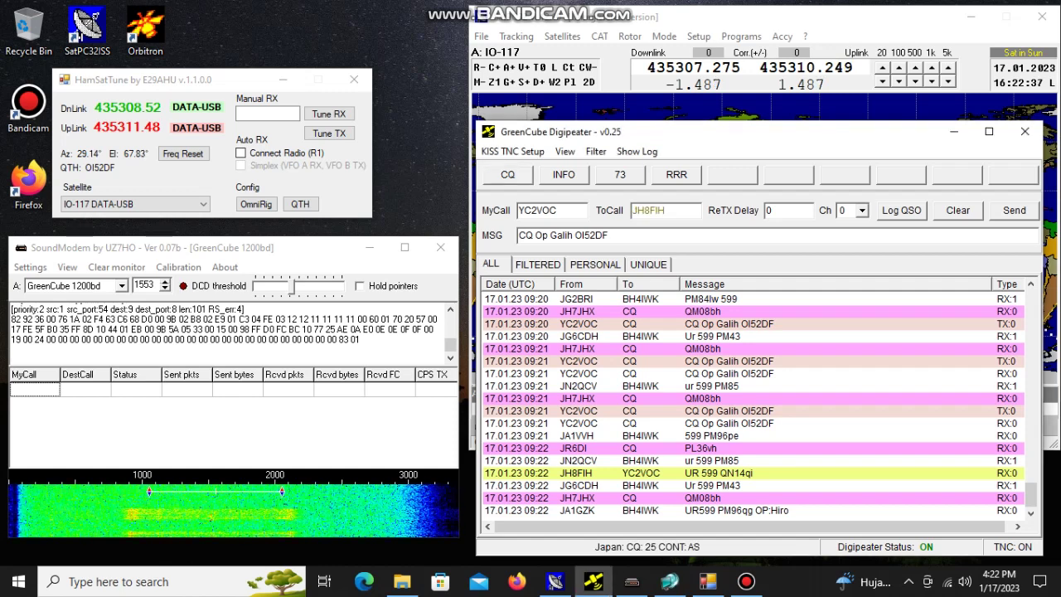
click(620, 174)
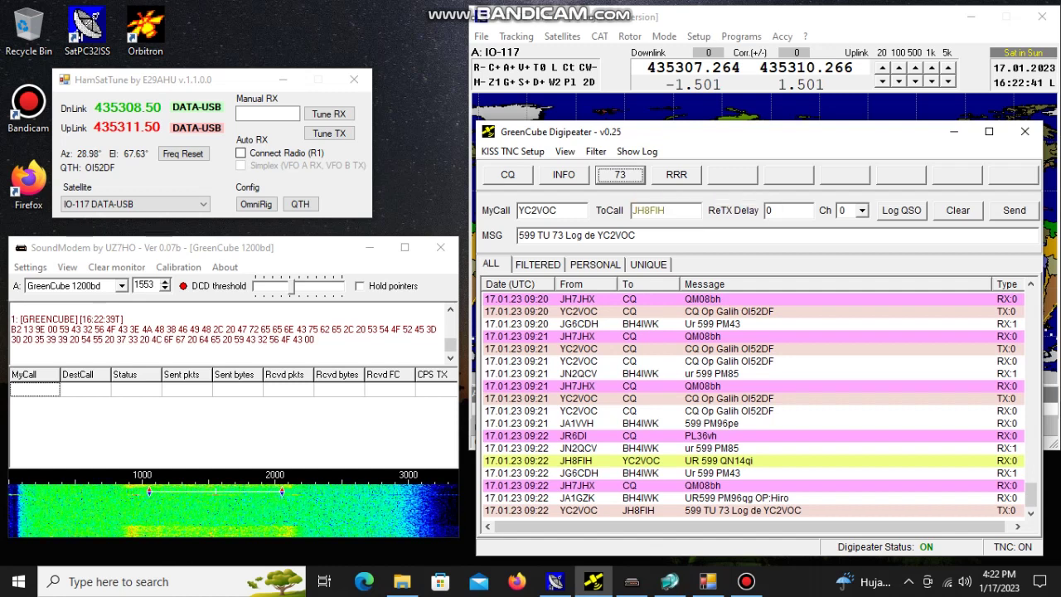
right_click(392, 32)
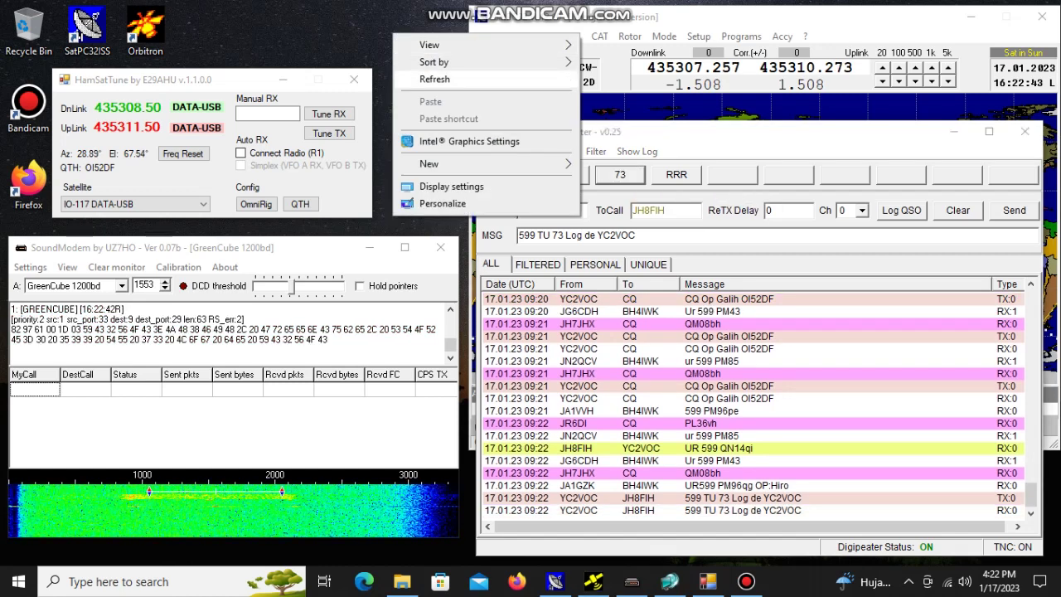
click(431, 62)
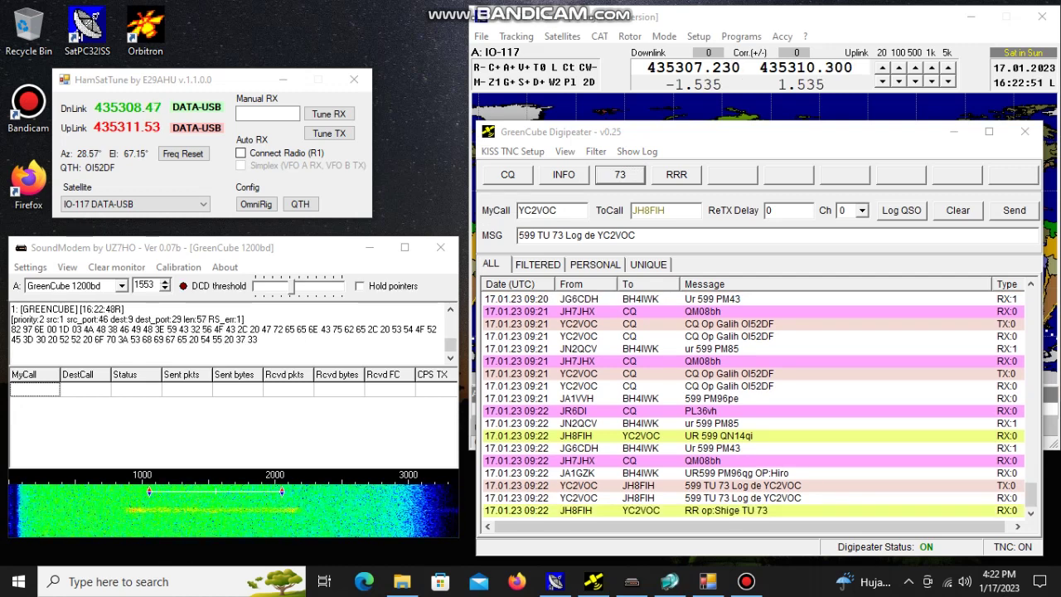
click(508, 174)
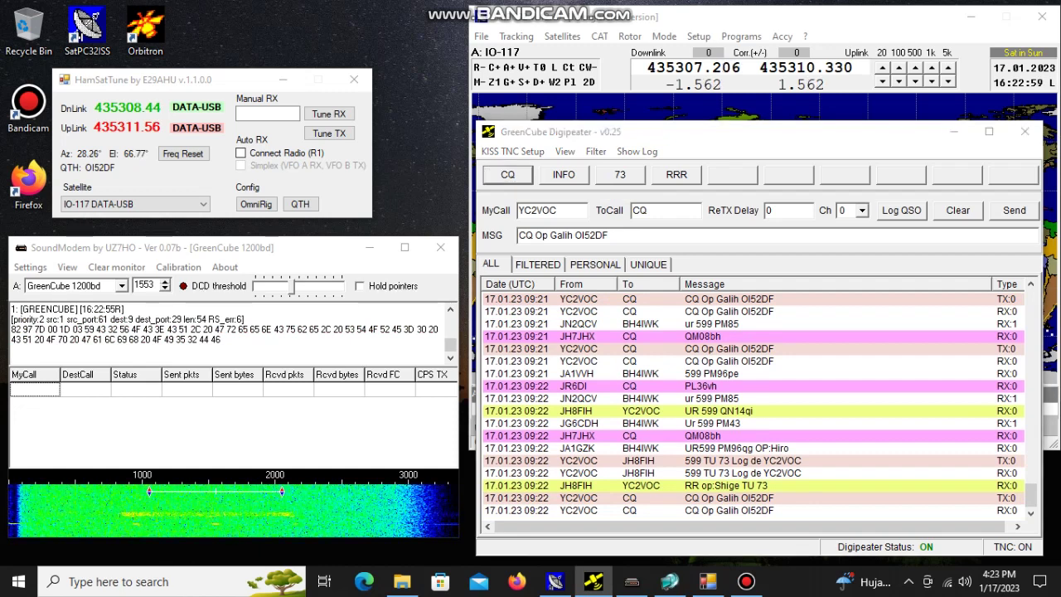
Transmit the preset CQ call once and bring the GreenCube Digipeater window back in front of the SatPC32 map
right_click(403, 35)
key(Escape)
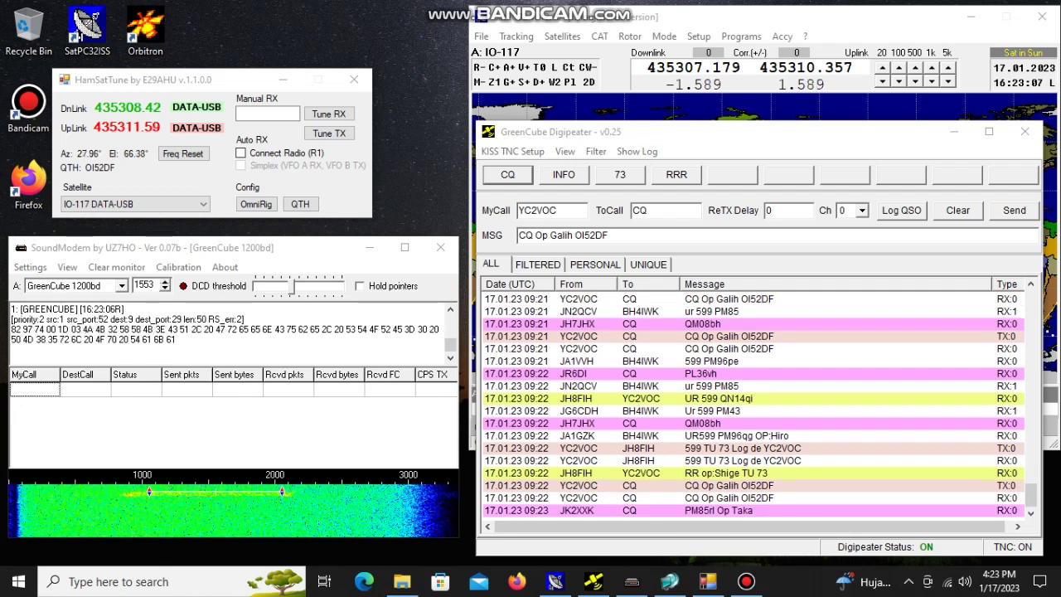
click(507, 174)
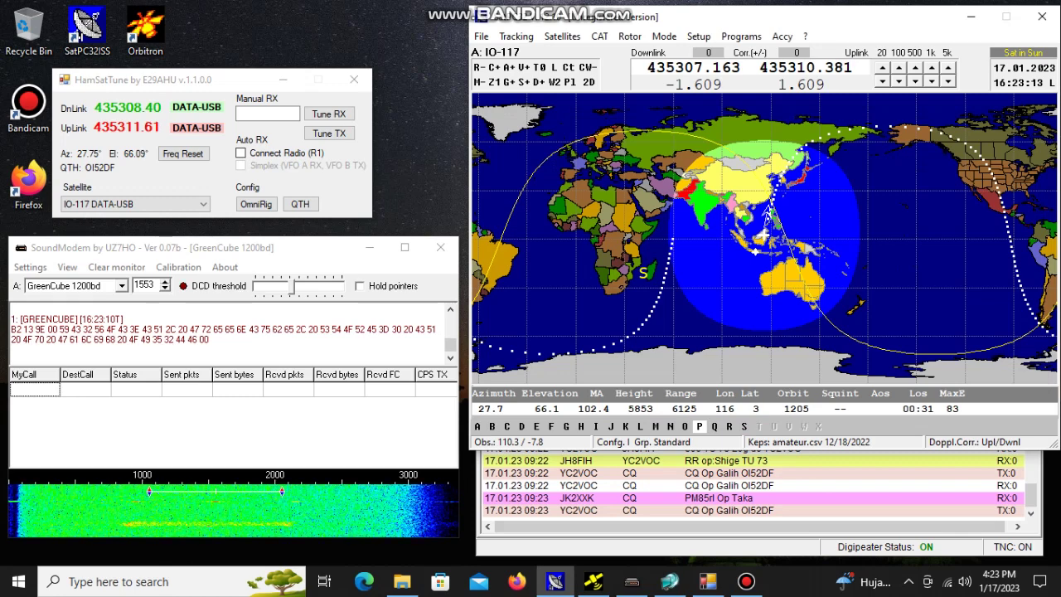
click(593, 581)
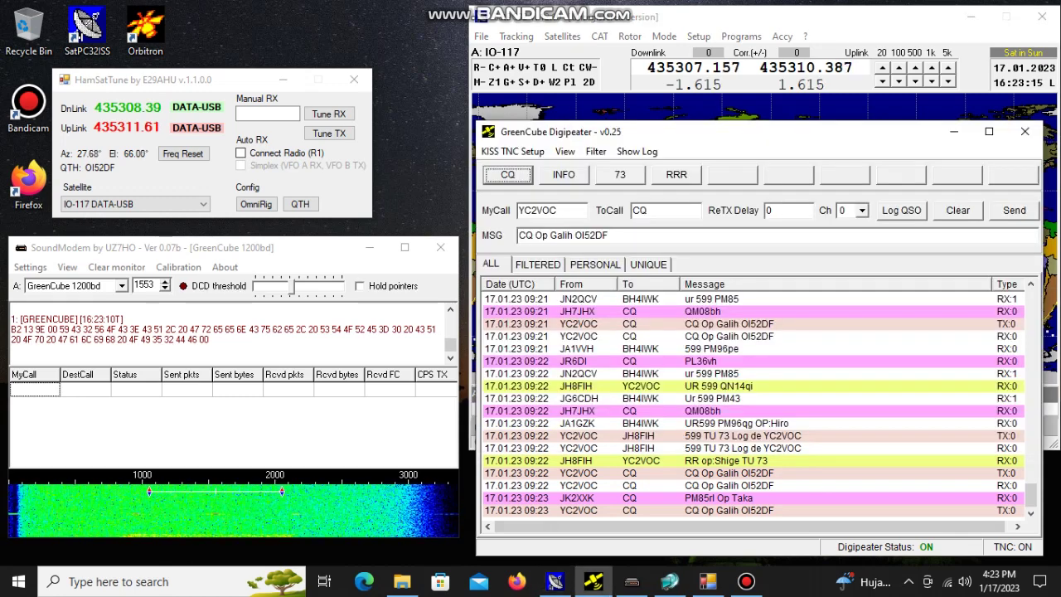
Set the SoundModem centre frequency to 1529 and repeat the preset CQ call from GreenCube Digipeater
right_click(403, 10)
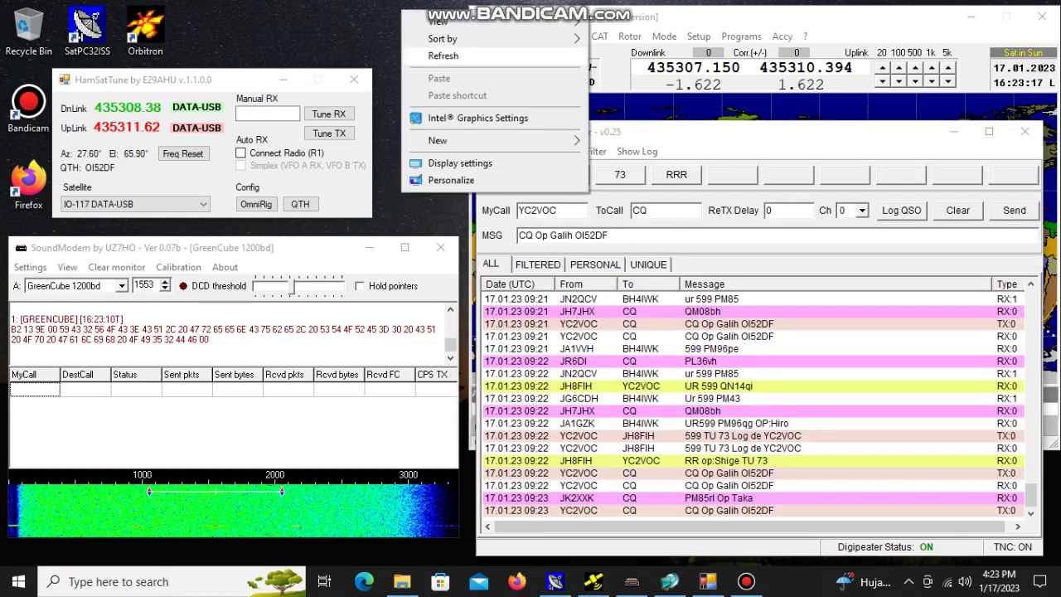
click(442, 56)
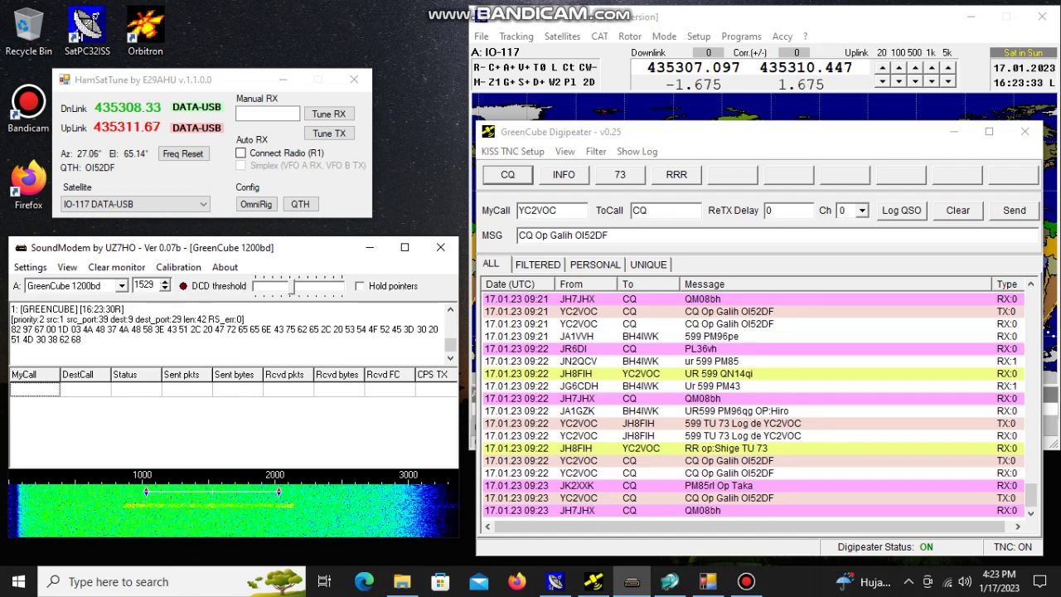
click(507, 174)
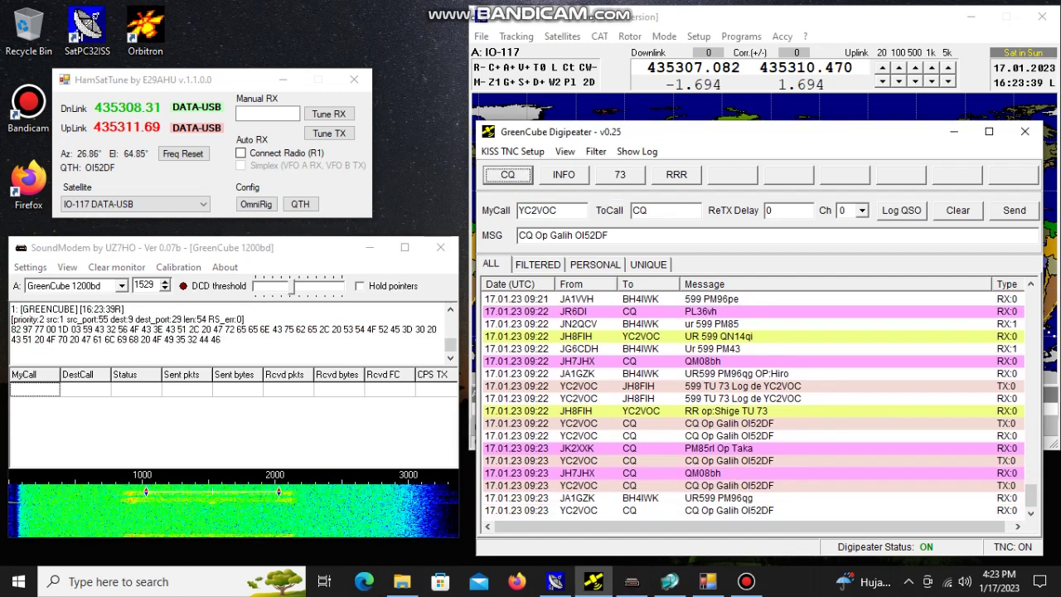
right_click(395, 25)
key(Escape)
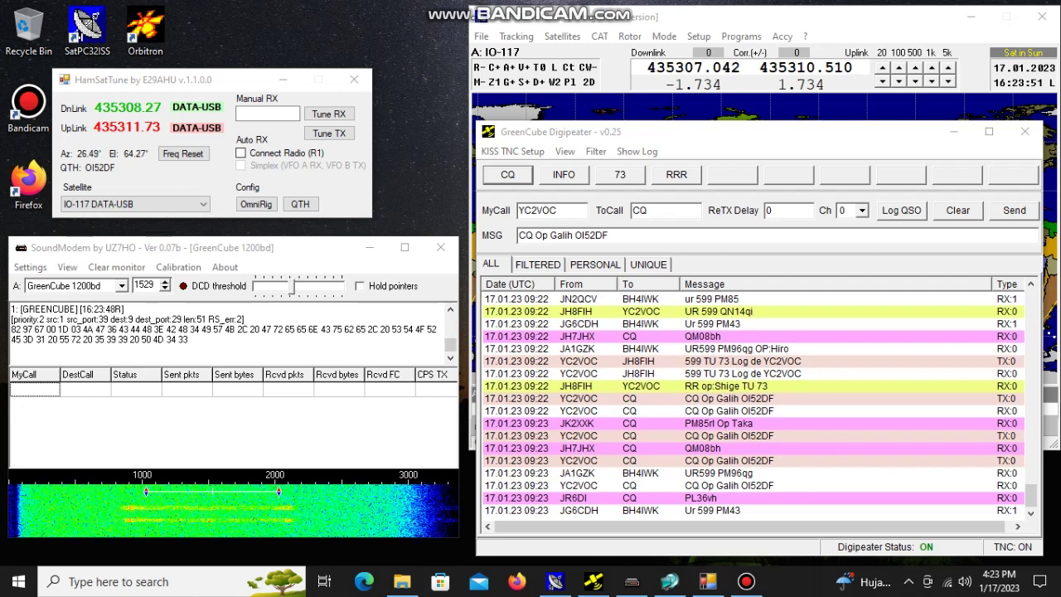
Switch to SoundModem, set its centre frequency to 1518, and send the preset CQ call again
click(632, 581)
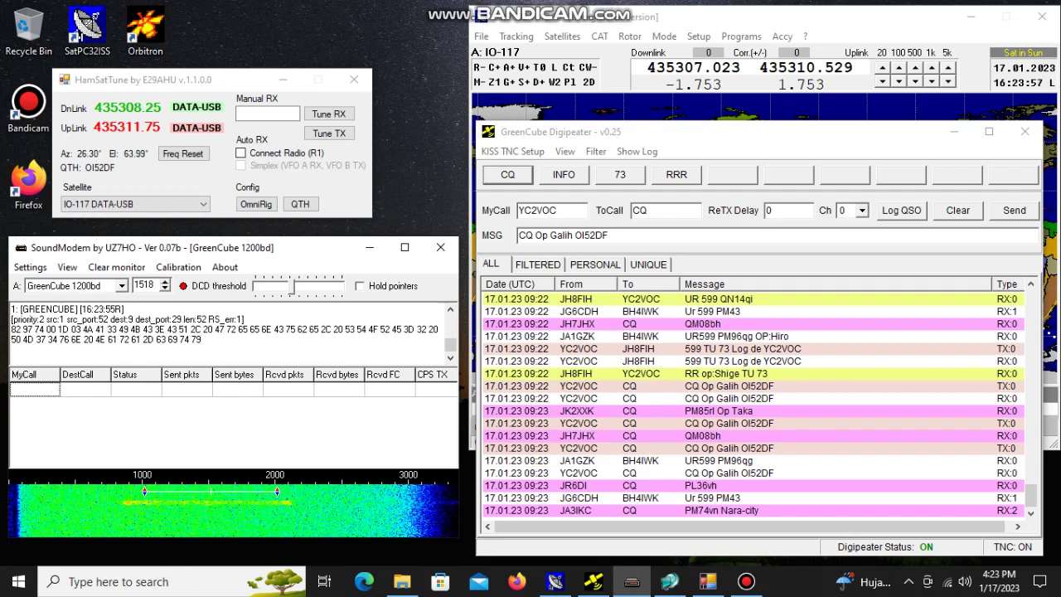
click(508, 174)
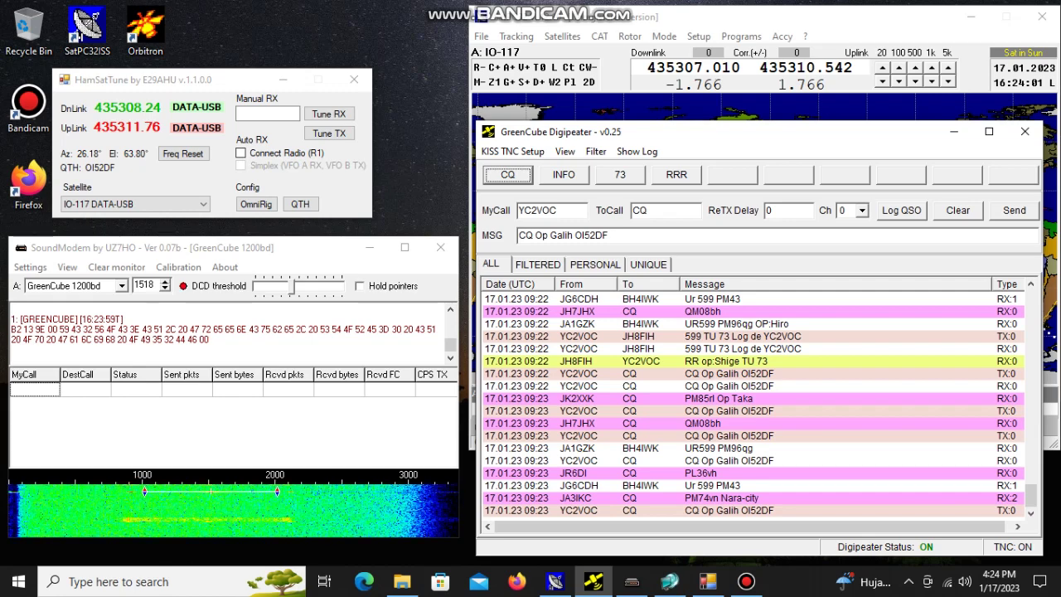
right_click(391, 35)
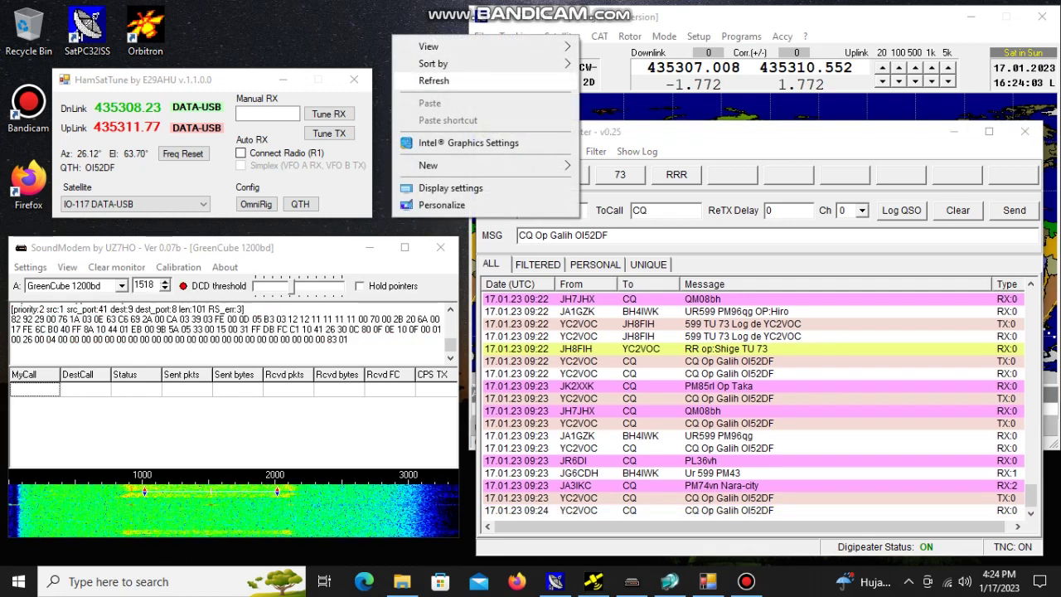
key(Escape)
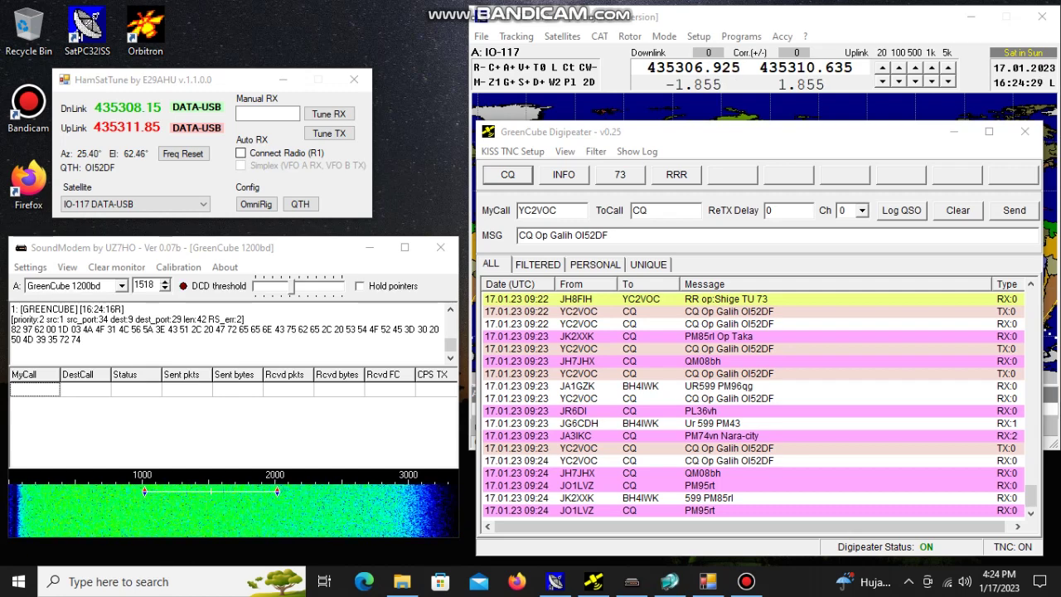
Move the GreenCube Digipeater window lower to uncover part of the tracking map, and transmit another preset CQ call
drag(757, 123, 767, 261)
drag(790, 138, 788, 193)
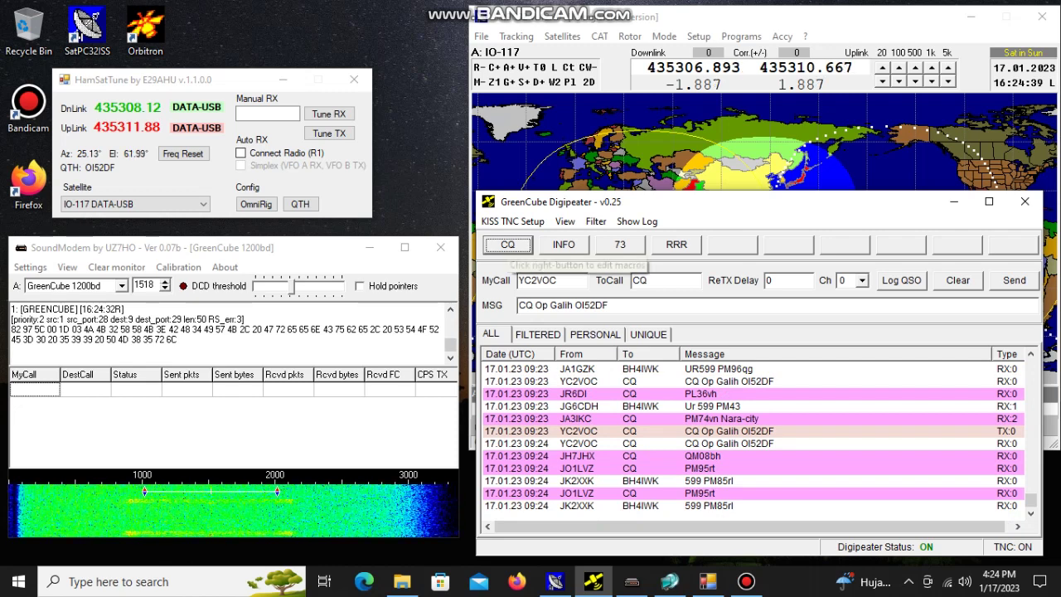
click(508, 245)
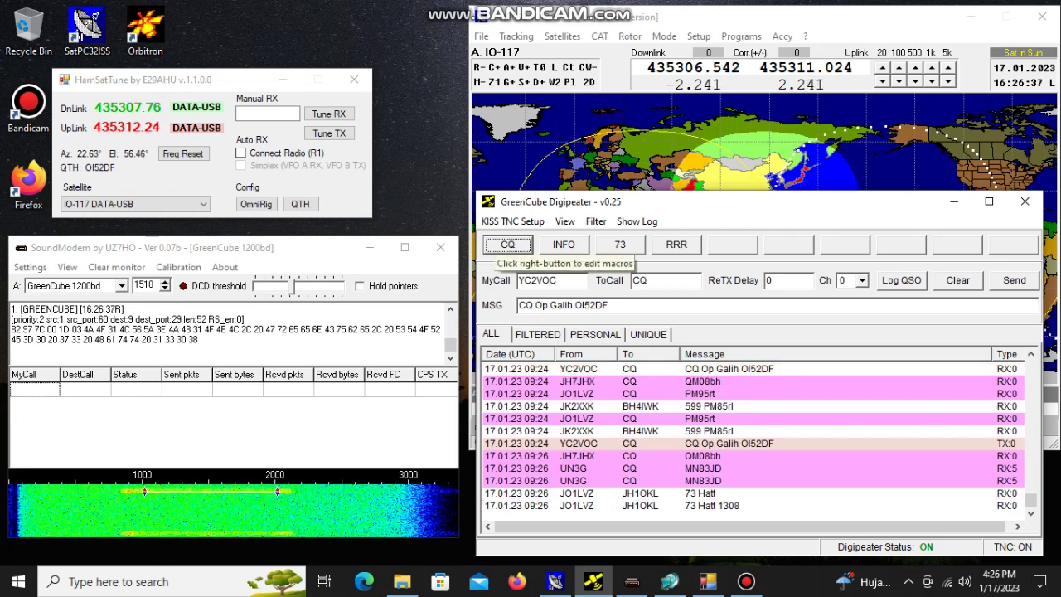
Transmit the preset CQ call two more times and set the SoundModem centre frequency to 1500
click(501, 244)
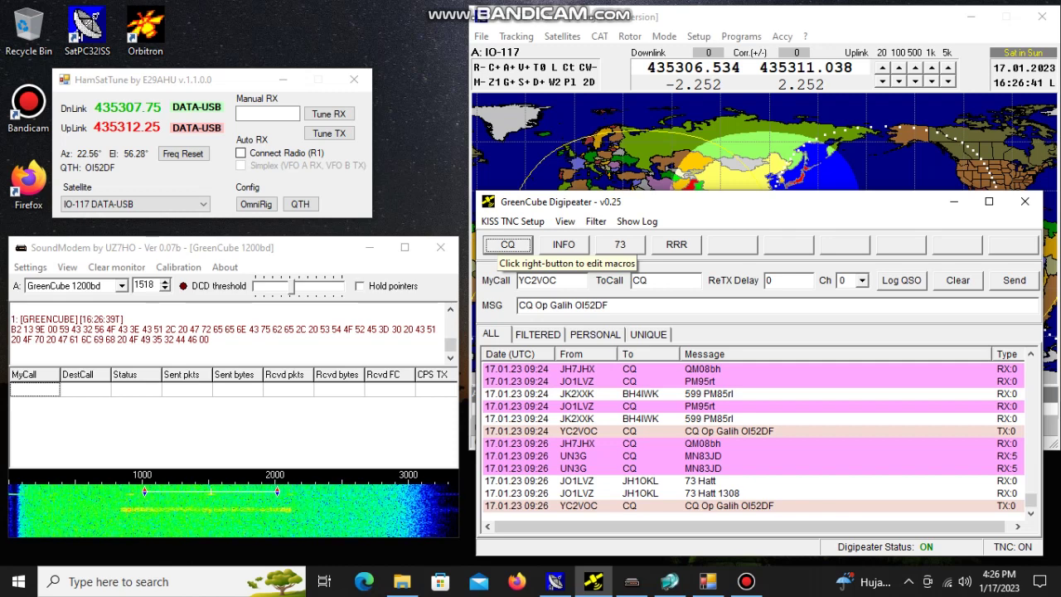
right_click(393, 5)
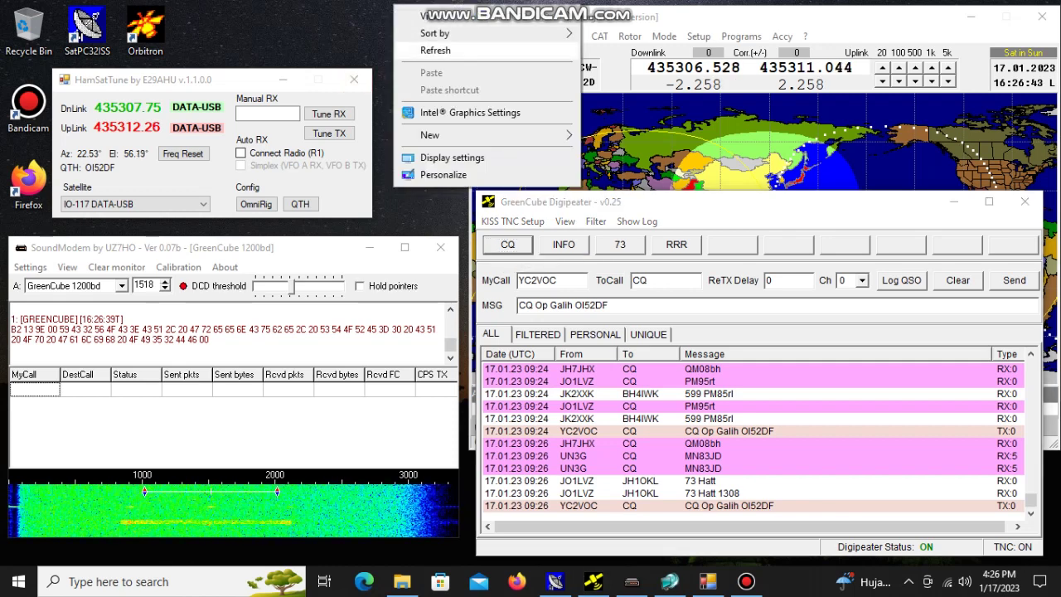
key(Escape)
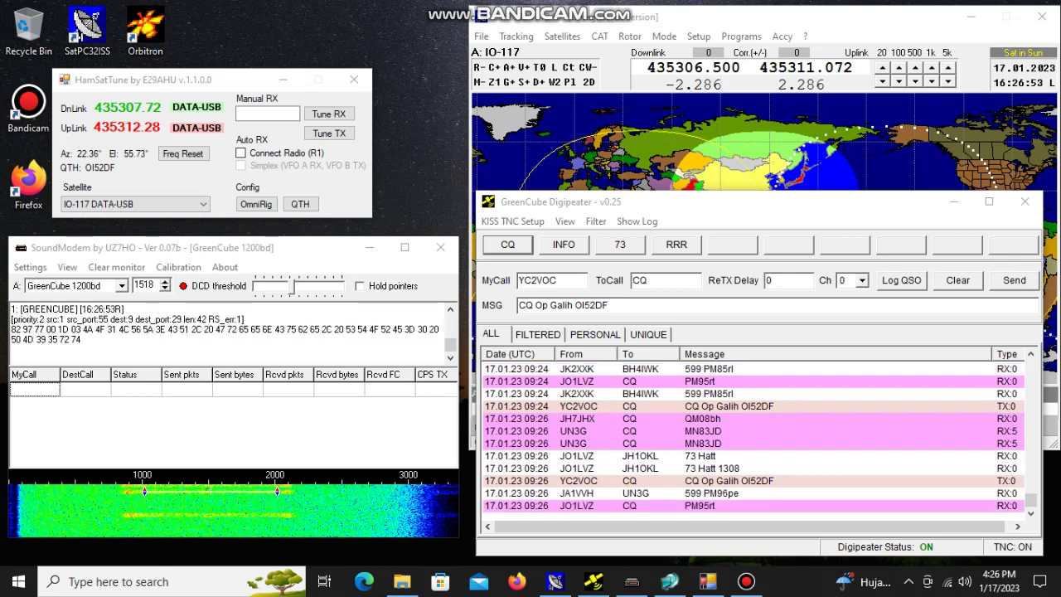
key(space)
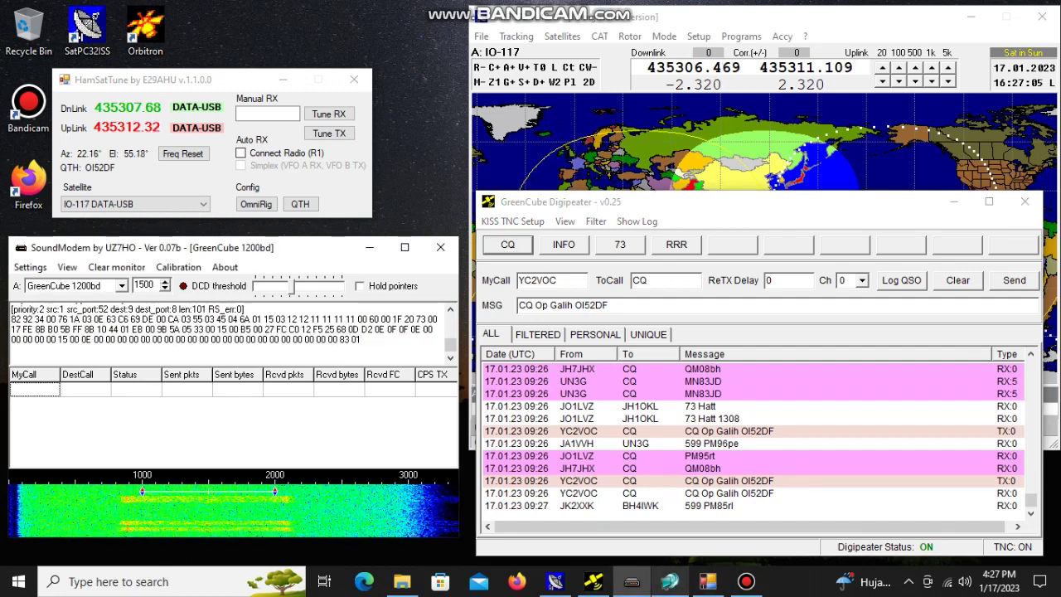
click(670, 581)
click(670, 581)
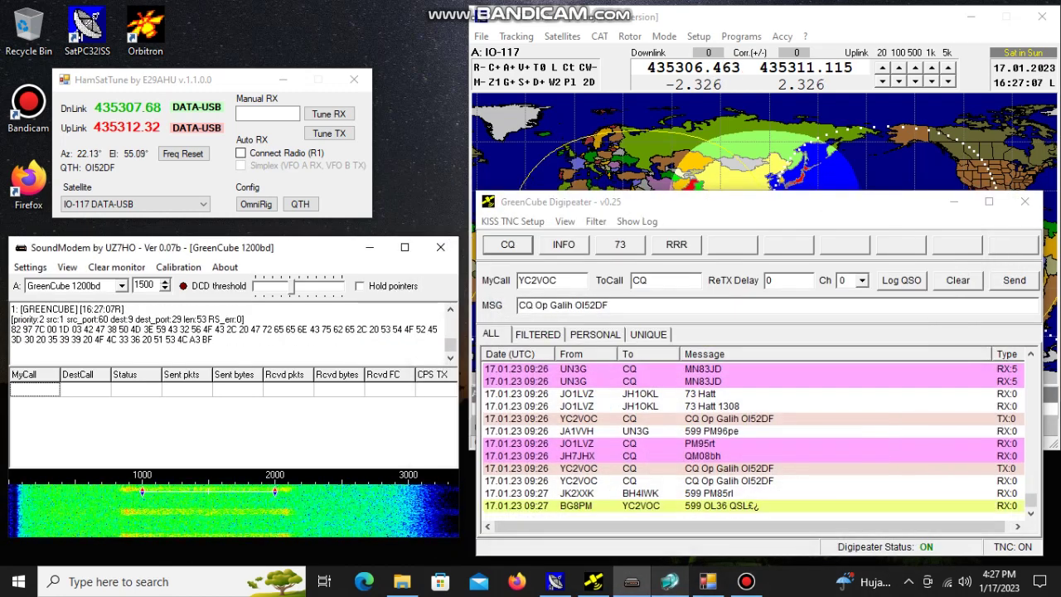
Answer BG8PM's 599 OL36 report by sending the preset 599 TU 73 message twice, and wait for the acknowledgement
click(643, 506)
click(620, 245)
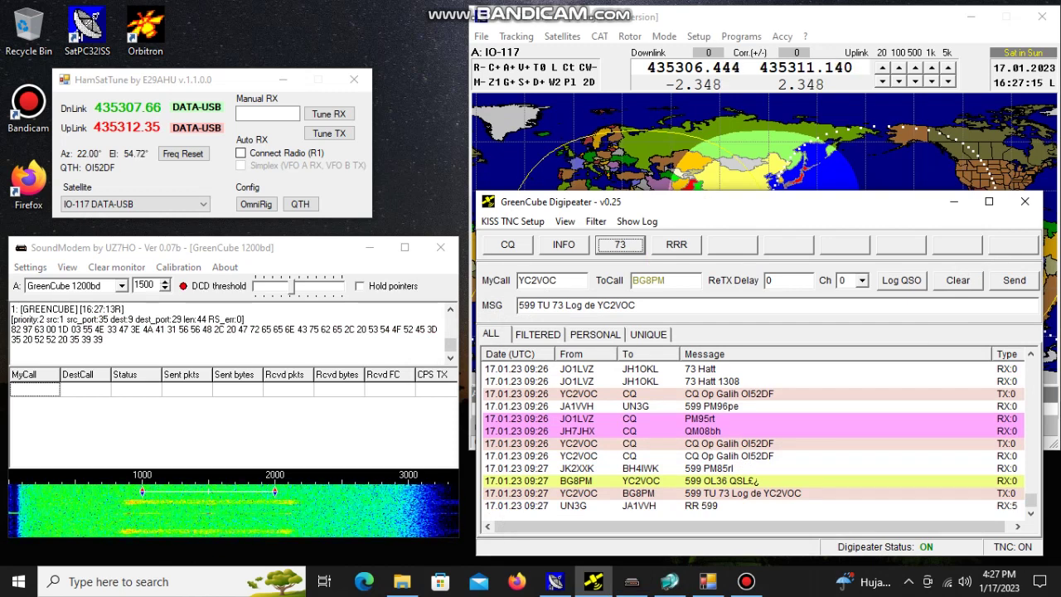
click(620, 244)
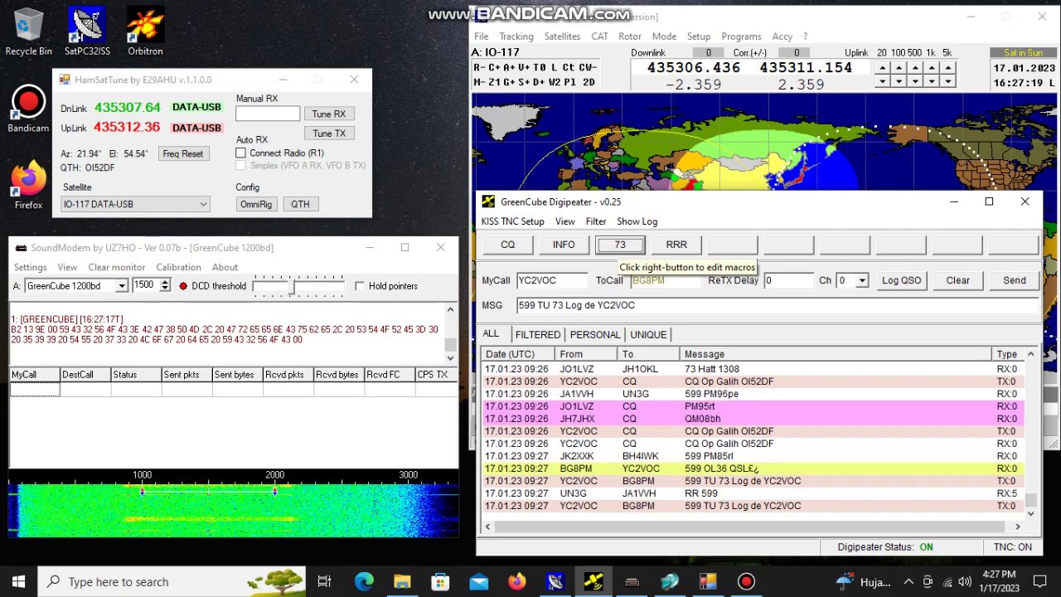
right_click(375, 19)
click(422, 66)
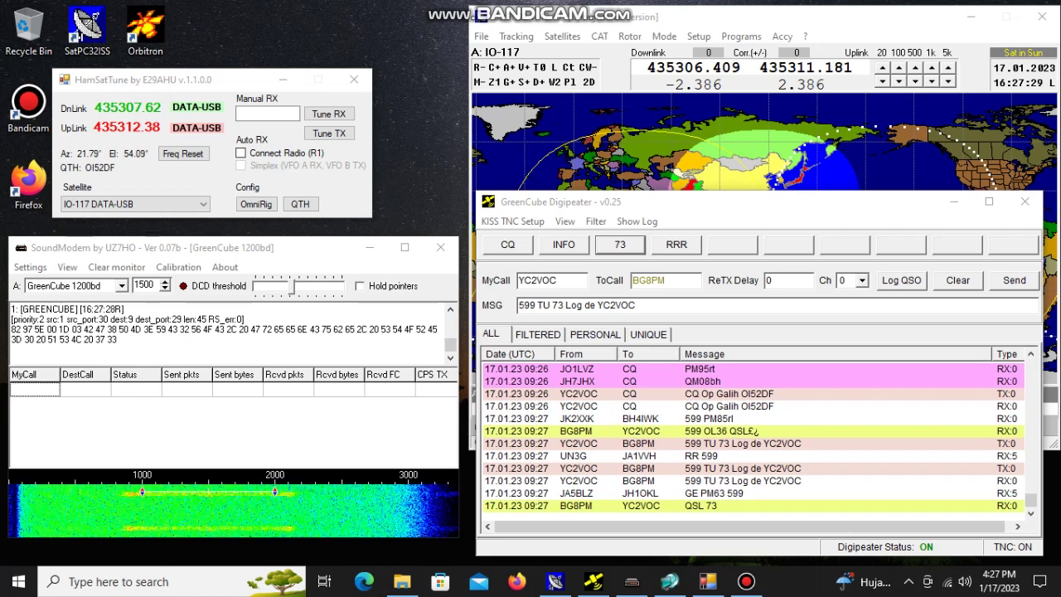
Resume calling CQ with one preset call after the BG8PM contact
click(507, 245)
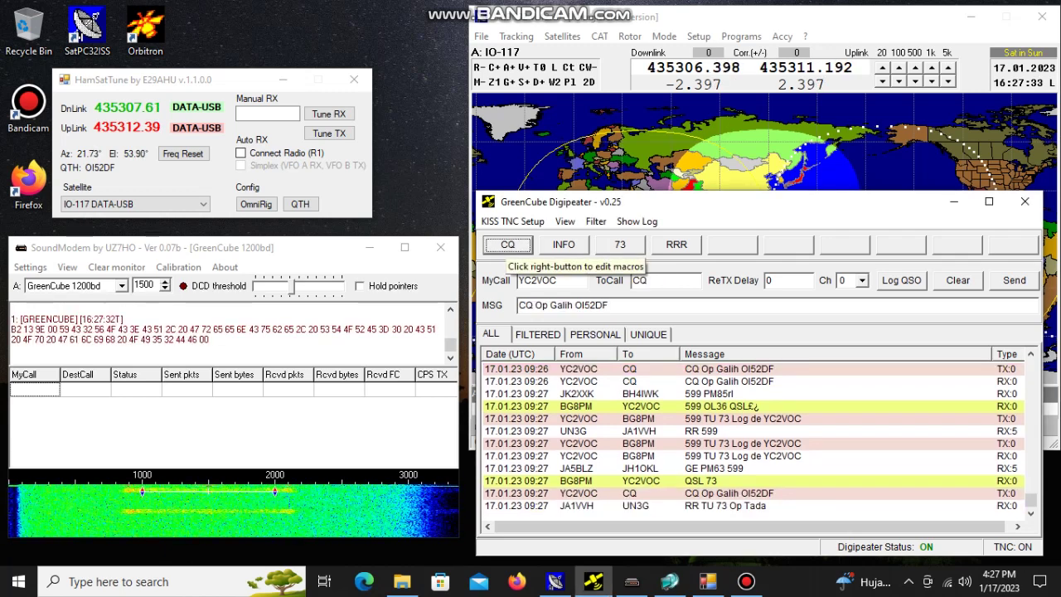
right_click(402, 50)
click(440, 93)
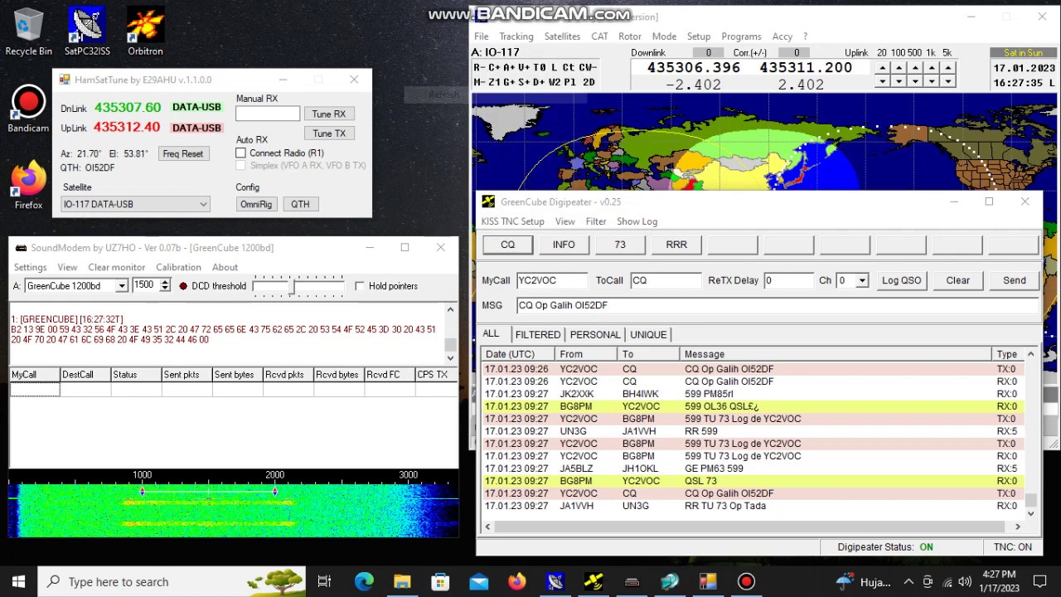